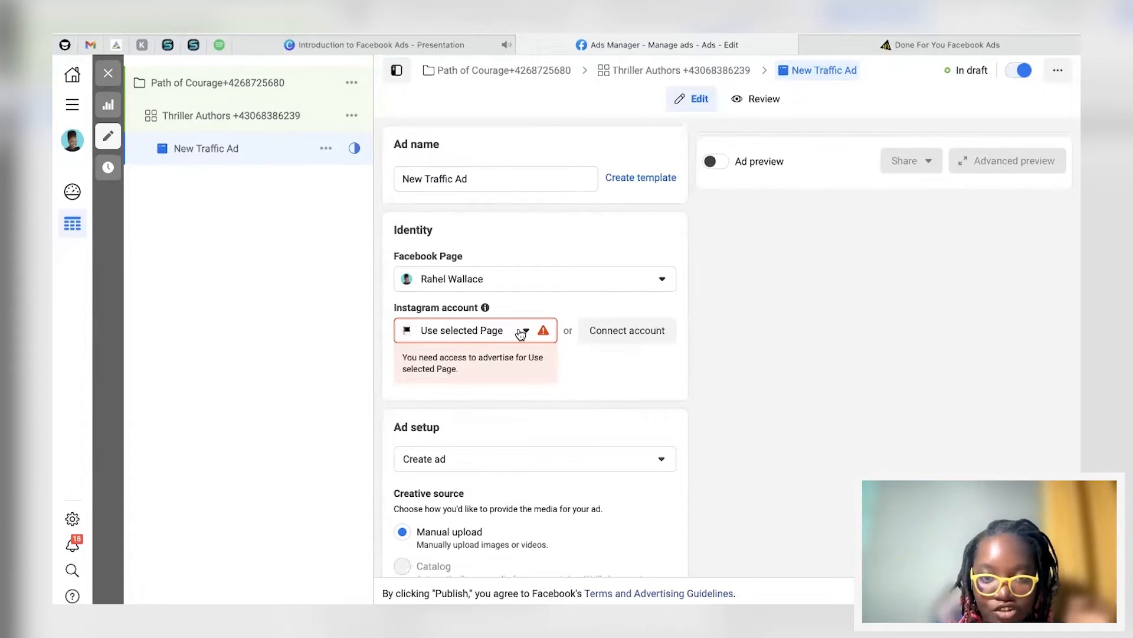
Step: Assign the connected Instagram account to New Traffic Ad instead of Use selected Page
{"action": "left_click", "coordinate": [483, 388]}
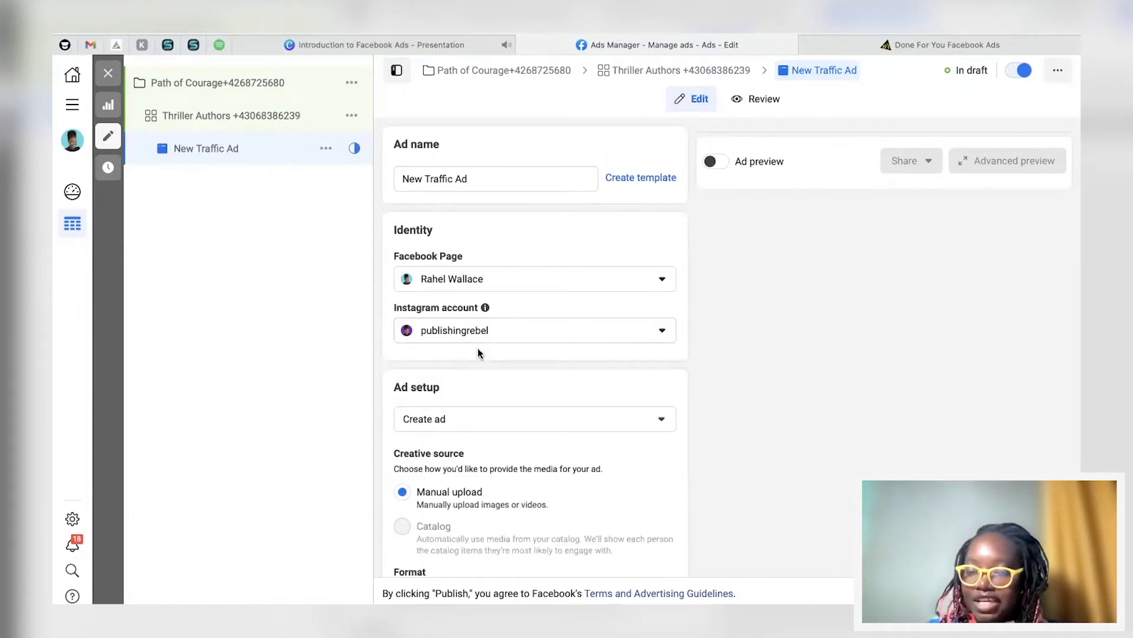
{"action": "left_click", "coordinate": [499, 333]}
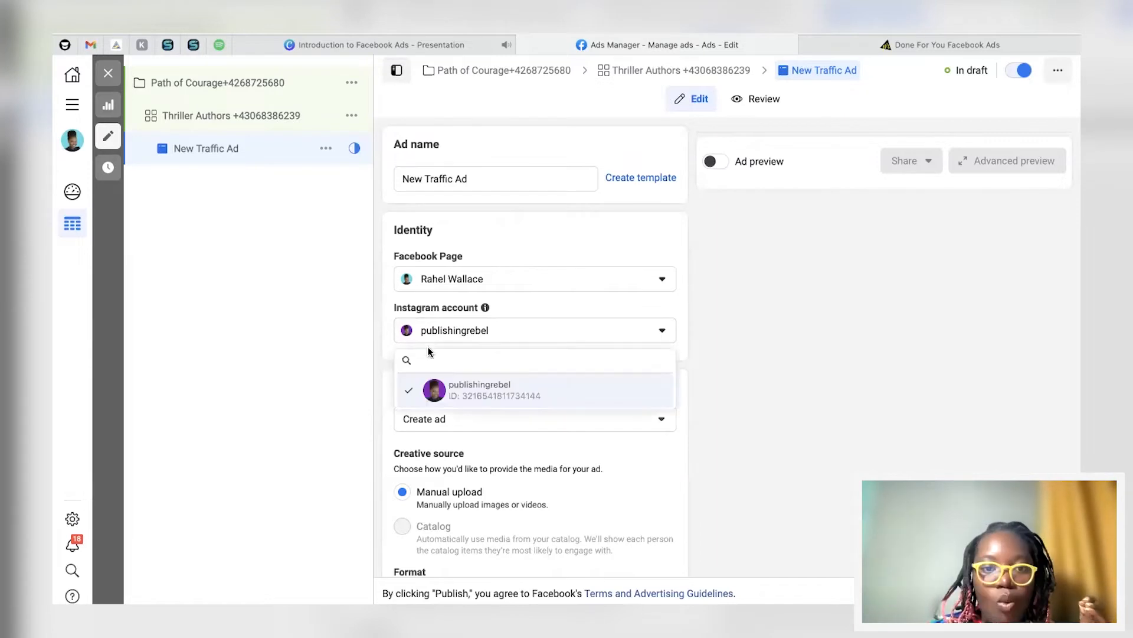
{"action": "left_click", "coordinate": [508, 304]}
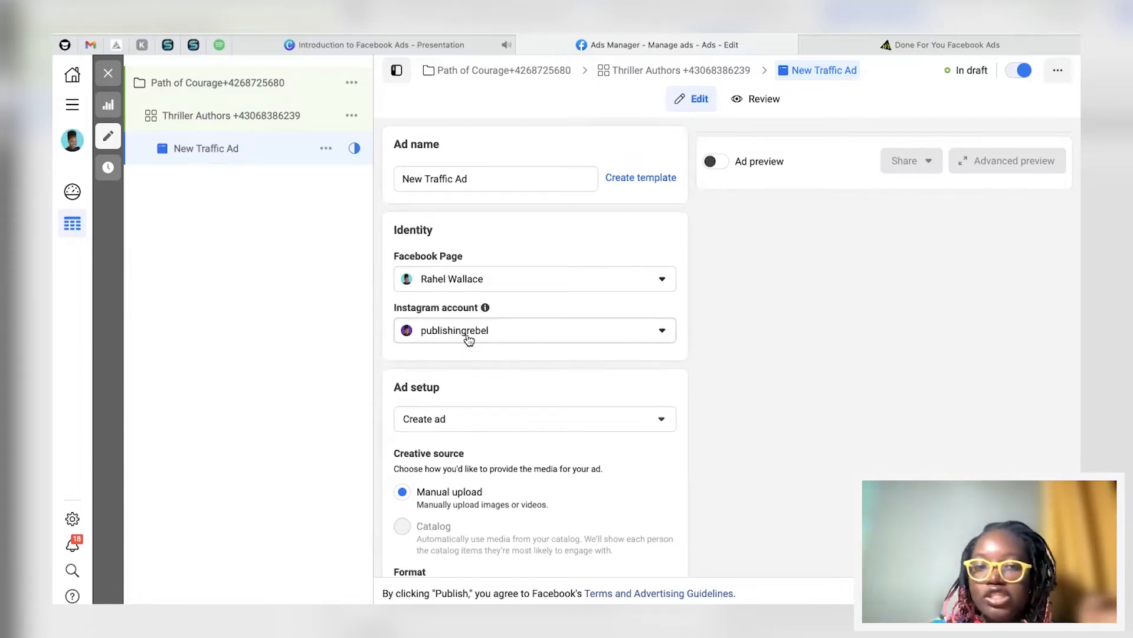
{"action": "scroll", "coordinate": [470, 336], "scroll_direction": "down", "scroll_amount": 4}
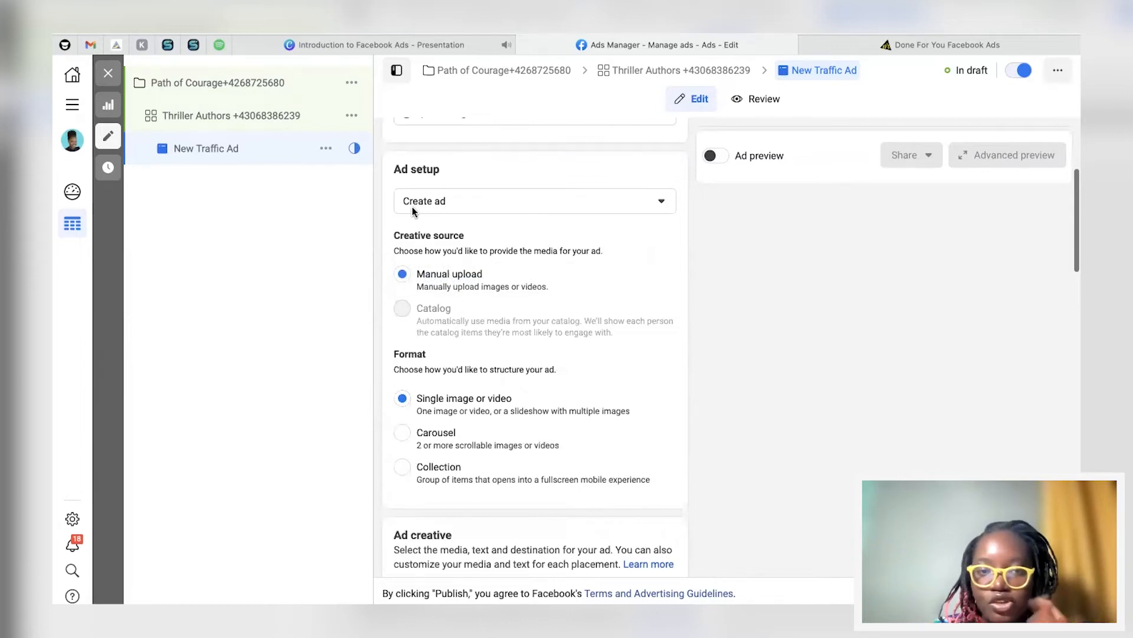
{"action": "left_click", "coordinate": [439, 201]}
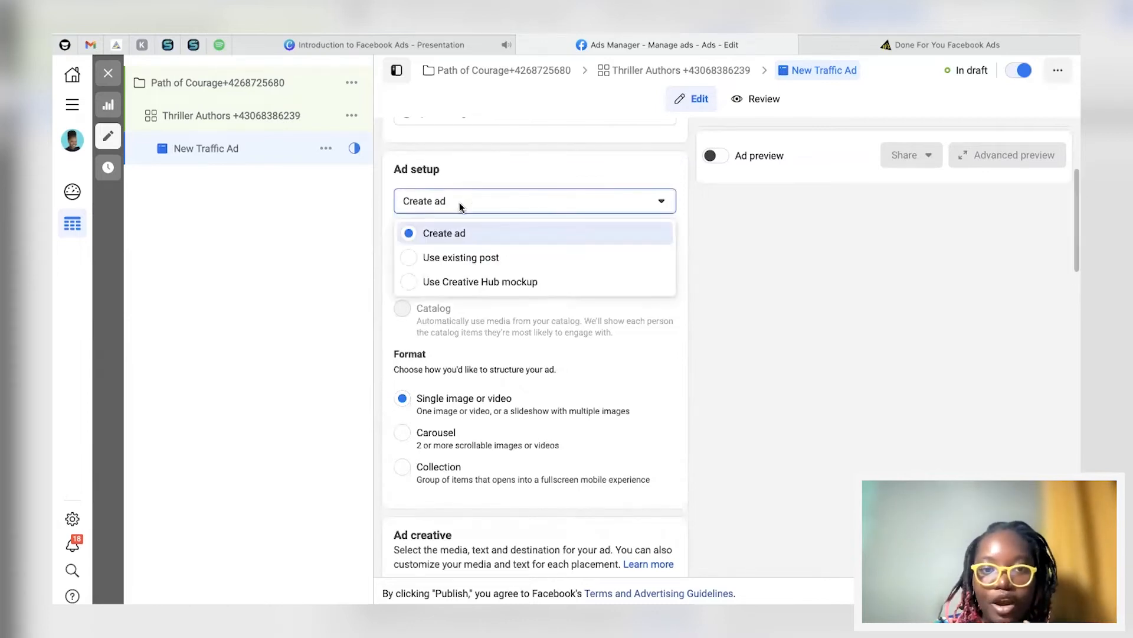
{"action": "left_click", "coordinate": [416, 233]}
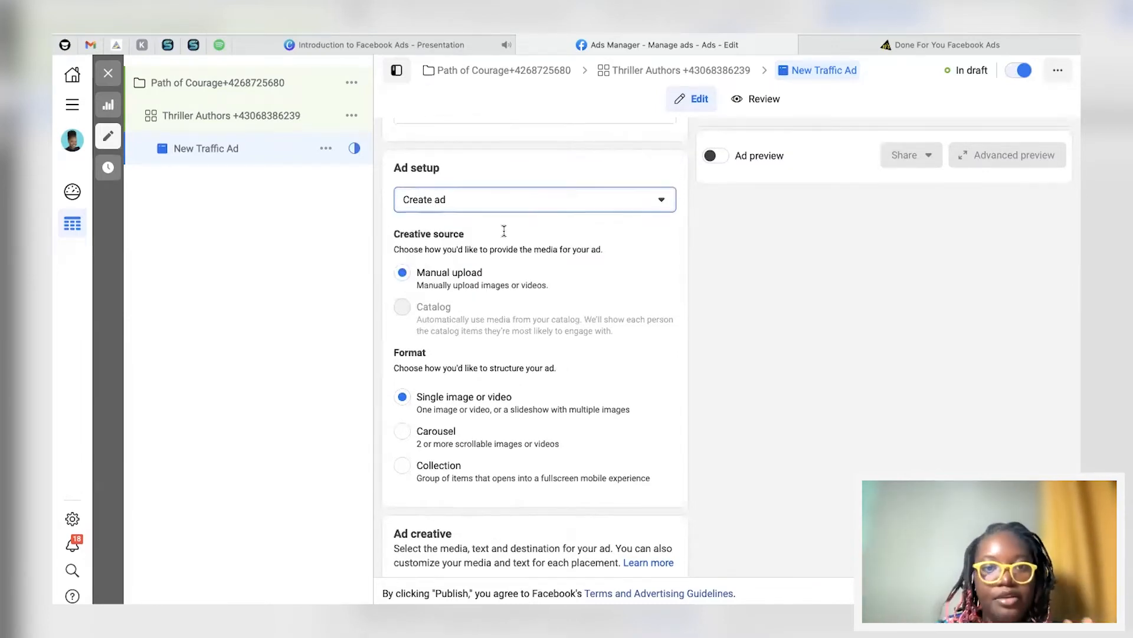
{"action": "scroll", "coordinate": [505, 231], "scroll_direction": "down", "scroll_amount": 1}
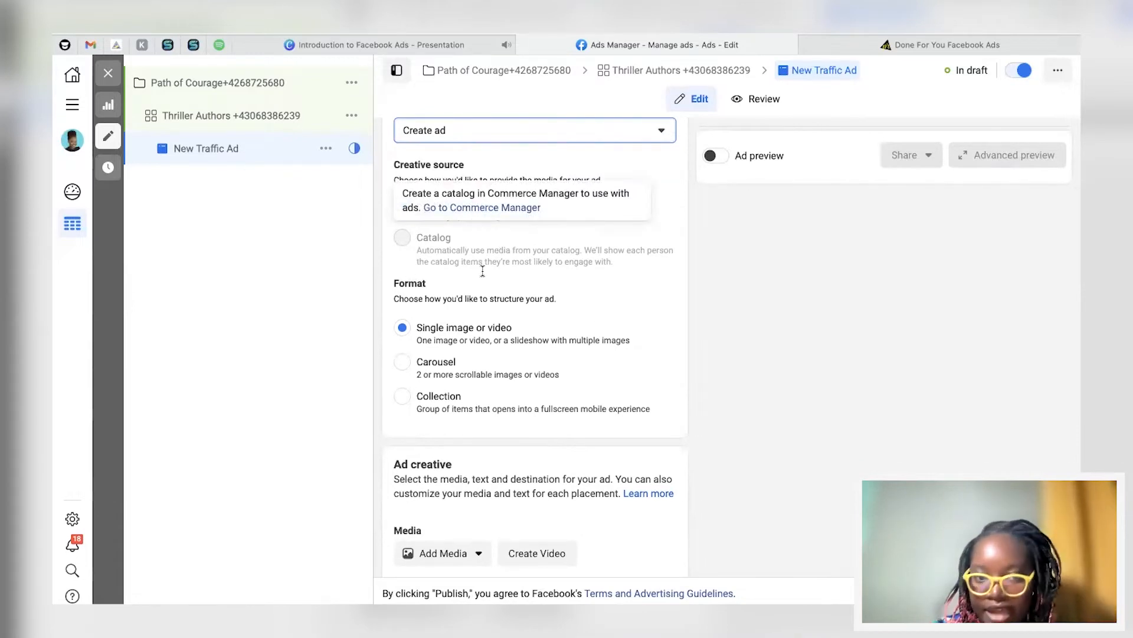
{"action": "scroll", "coordinate": [483, 271], "scroll_direction": "down", "scroll_amount": 1}
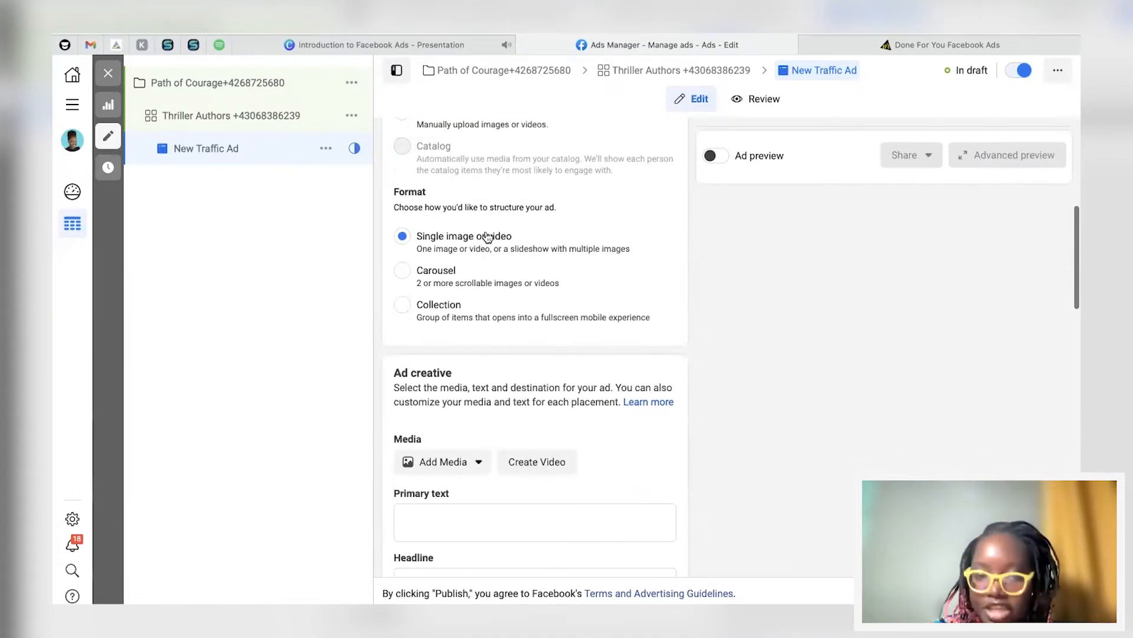
{"action": "scroll", "coordinate": [478, 344], "scroll_direction": "down", "scroll_amount": 3}
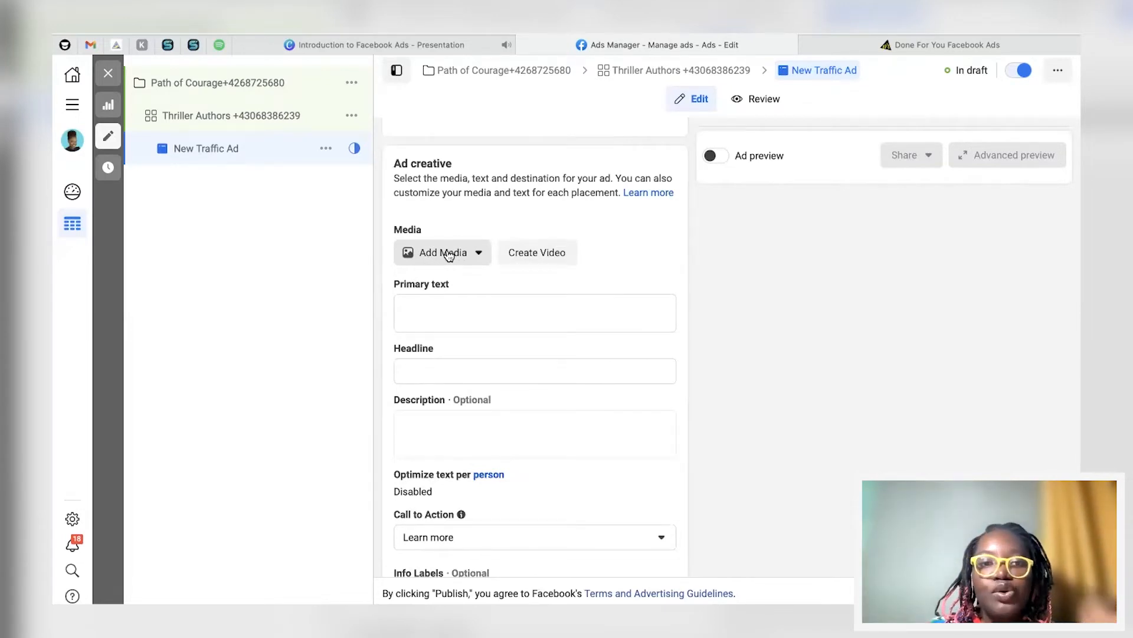
{"action": "left_click", "coordinate": [449, 254]}
Step: Upload the three Paths of Courage images and set 1.png as the ad's image, keeping original crops
{"action": "left_click", "coordinate": [437, 284]}
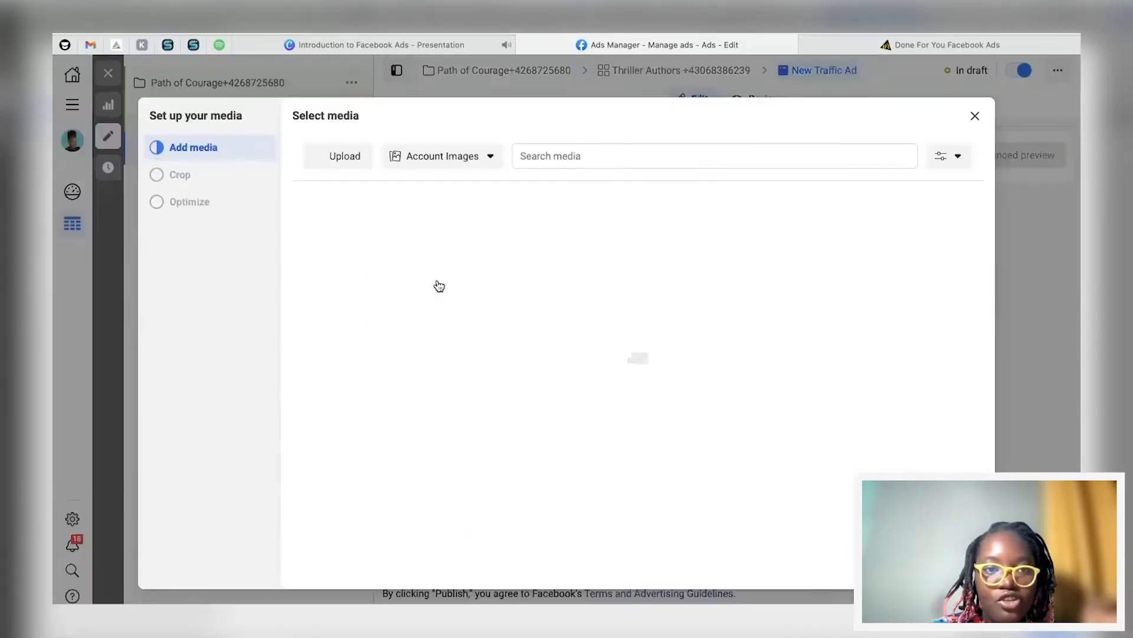
{"action": "left_click", "coordinate": [341, 157]}
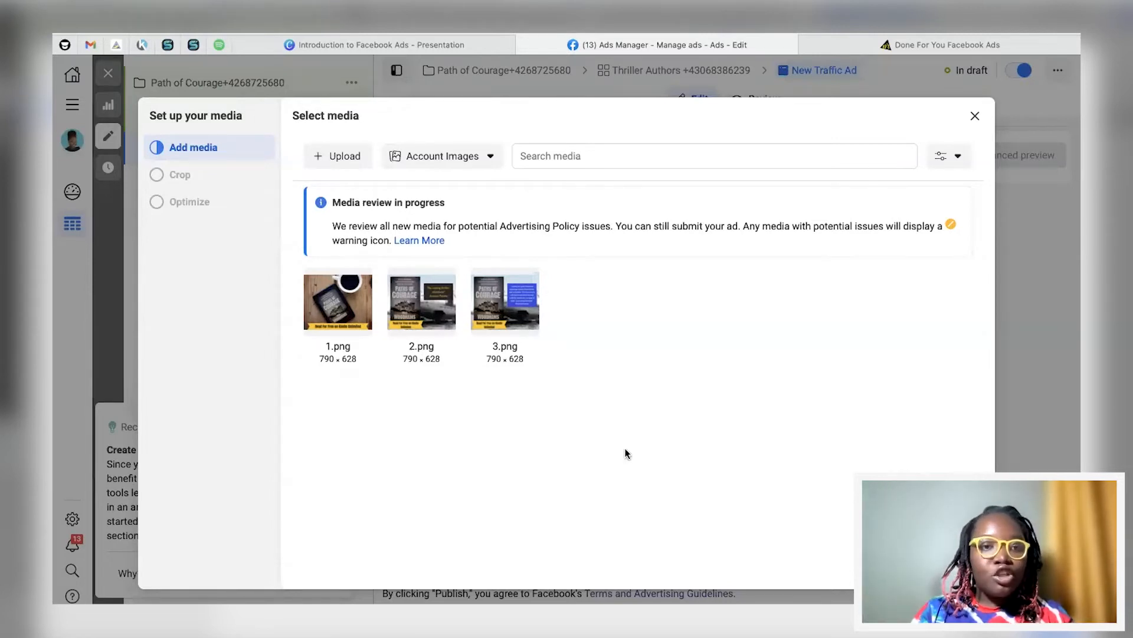
{"action": "left_click", "coordinate": [339, 301]}
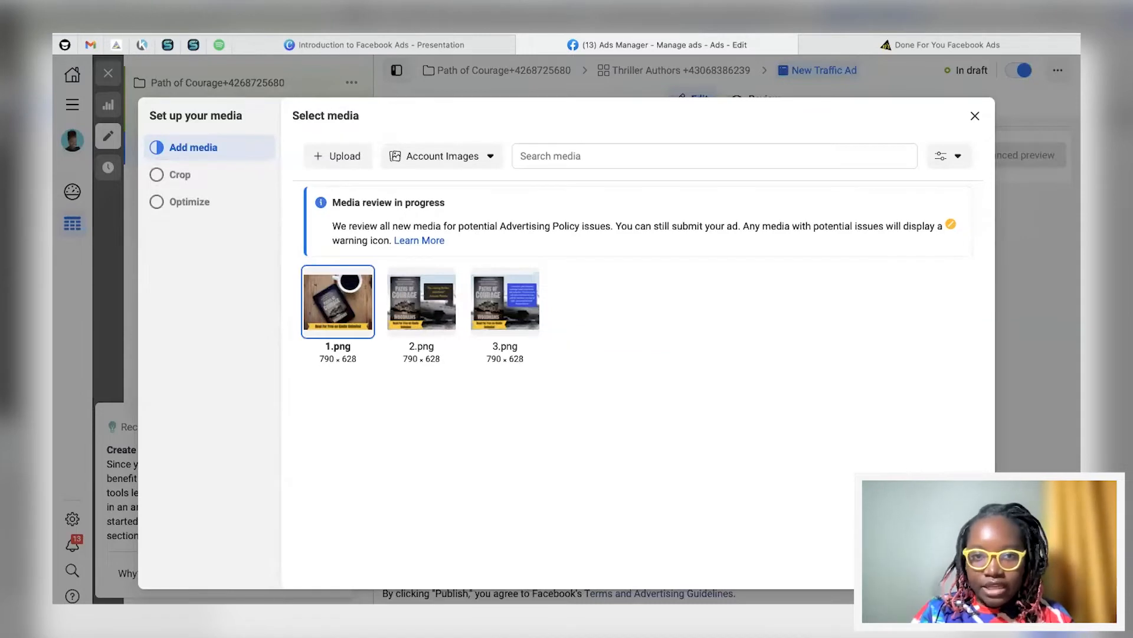
{"action": "left_click", "coordinate": [962, 567]}
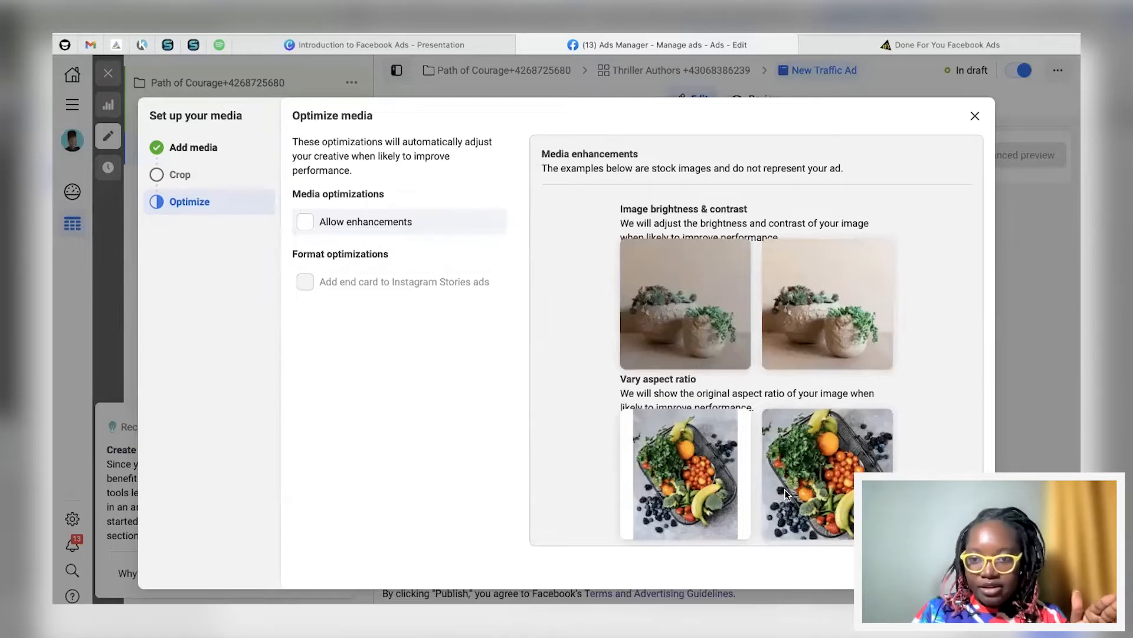
{"action": "left_click", "coordinate": [961, 567]}
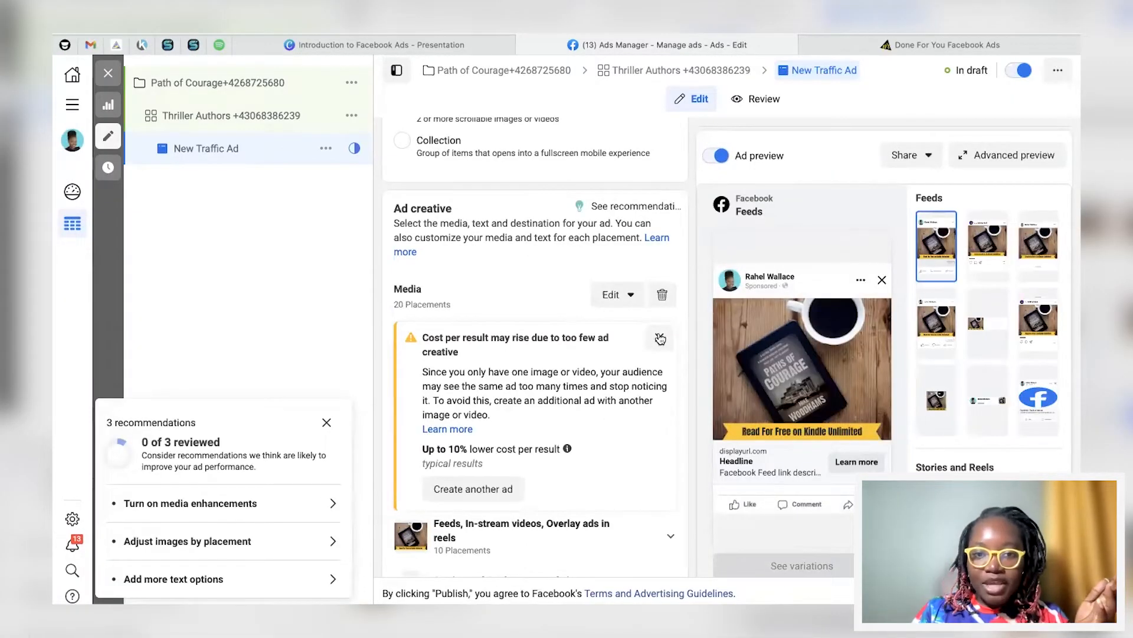
Step: Dismiss the 3 recommendations panel and the Cost per result warning
{"action": "left_click", "coordinate": [327, 422]}
{"action": "scroll", "coordinate": [567, 373], "scroll_direction": "down", "scroll_amount": 3}
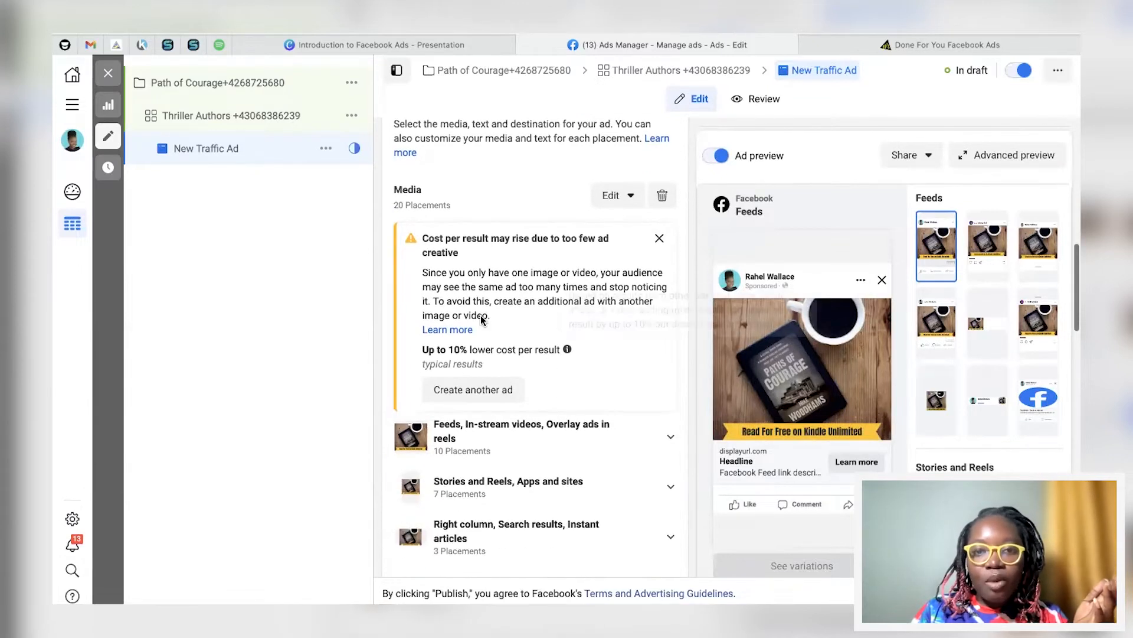
{"action": "mouse_move", "coordinate": [568, 349]}
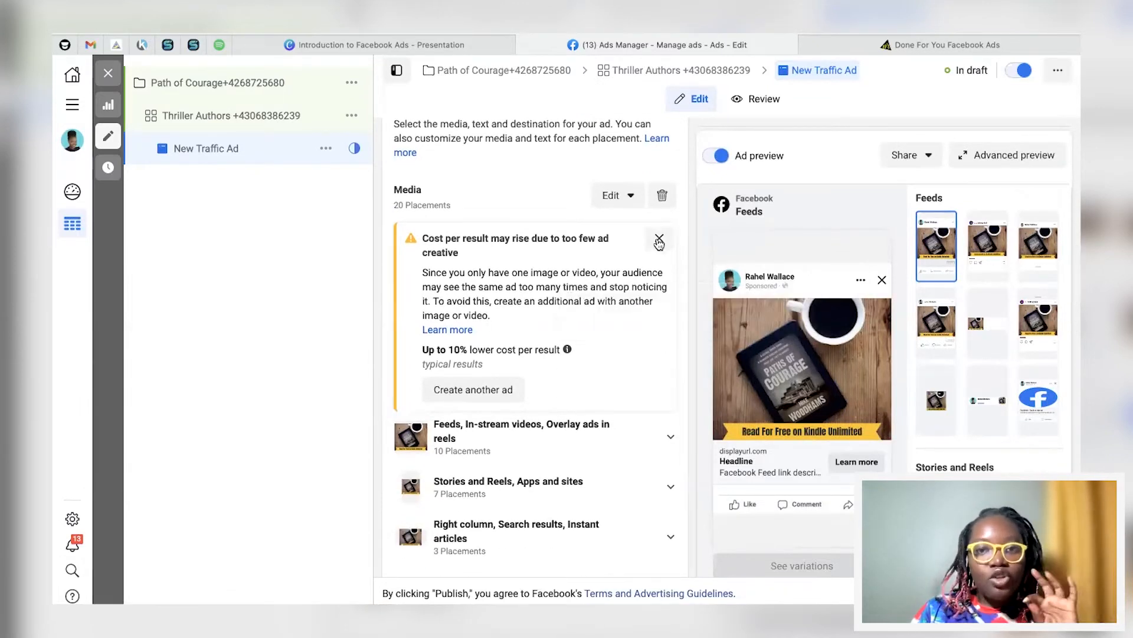
{"action": "left_click", "coordinate": [659, 238]}
{"action": "scroll", "coordinate": [555, 367], "scroll_direction": "down", "scroll_amount": 2}
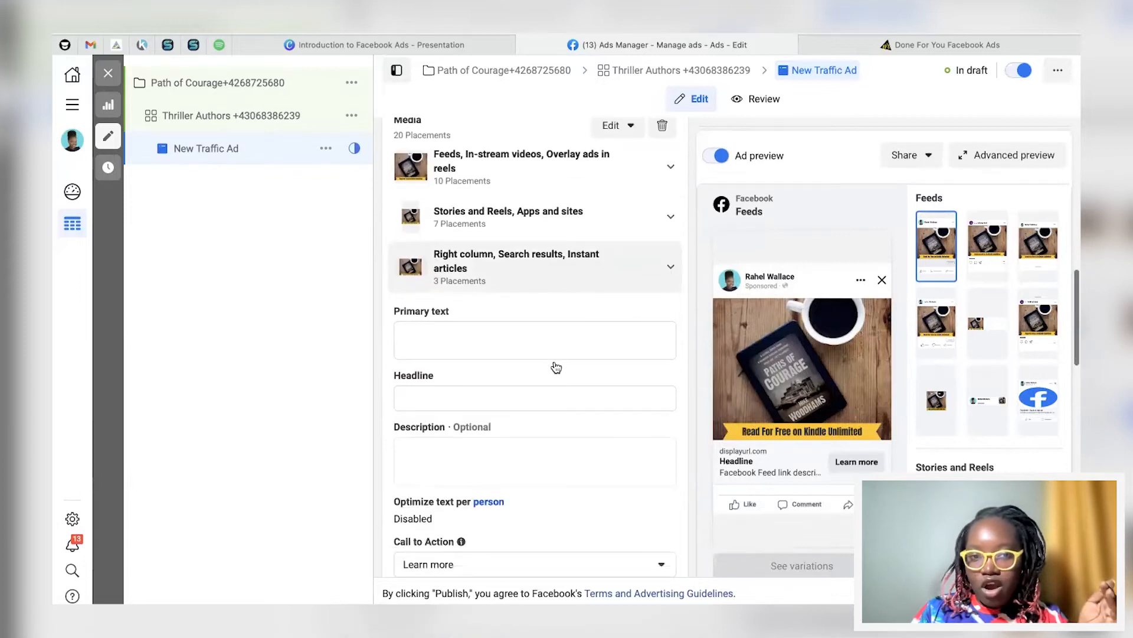
{"action": "mouse_move", "coordinate": [498, 402]}
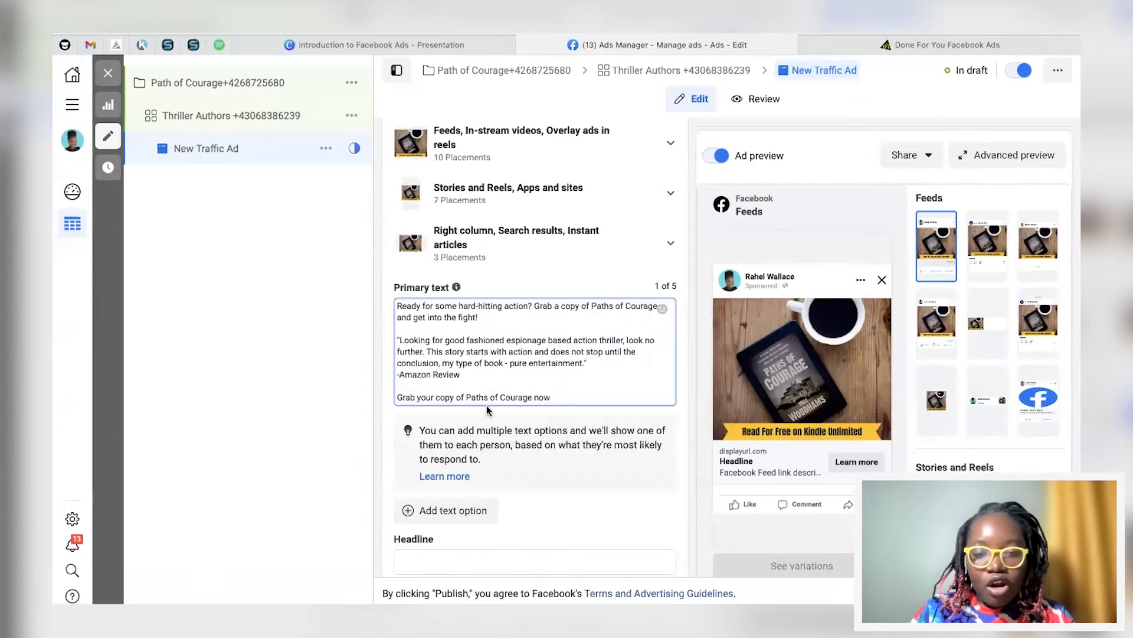
{"action": "scroll", "coordinate": [488, 407], "scroll_direction": "down", "scroll_amount": 1}
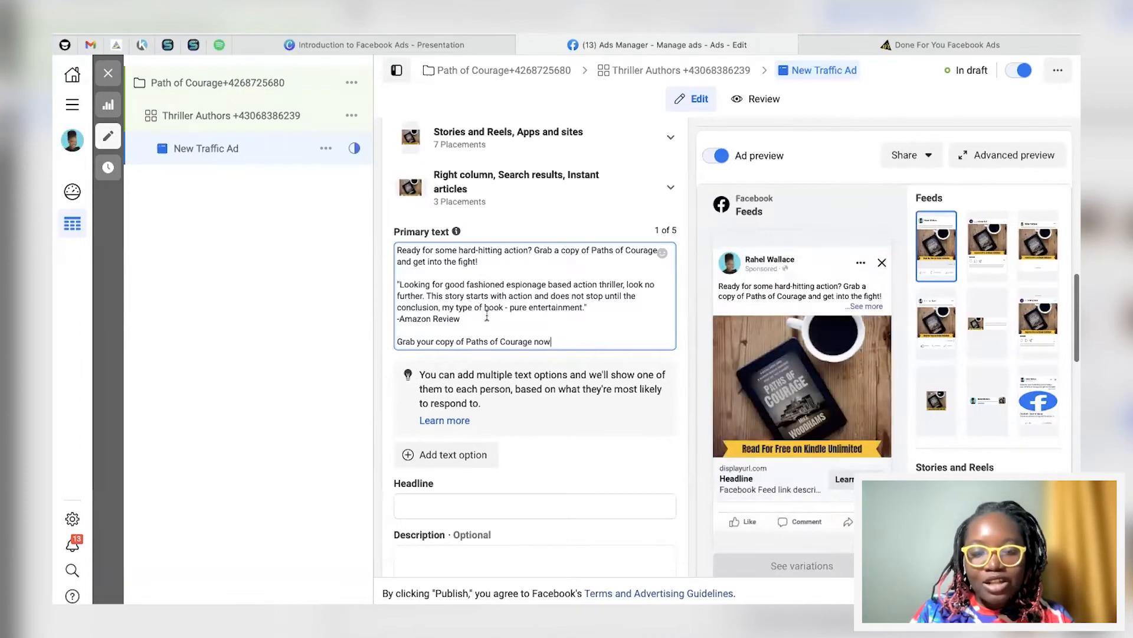
Step: Paste headline 'Grab a copy of the book & get into the action!' and description 'Available on Kindle Unlimited'
{"action": "scroll", "coordinate": [487, 317], "scroll_direction": "down", "scroll_amount": 1}
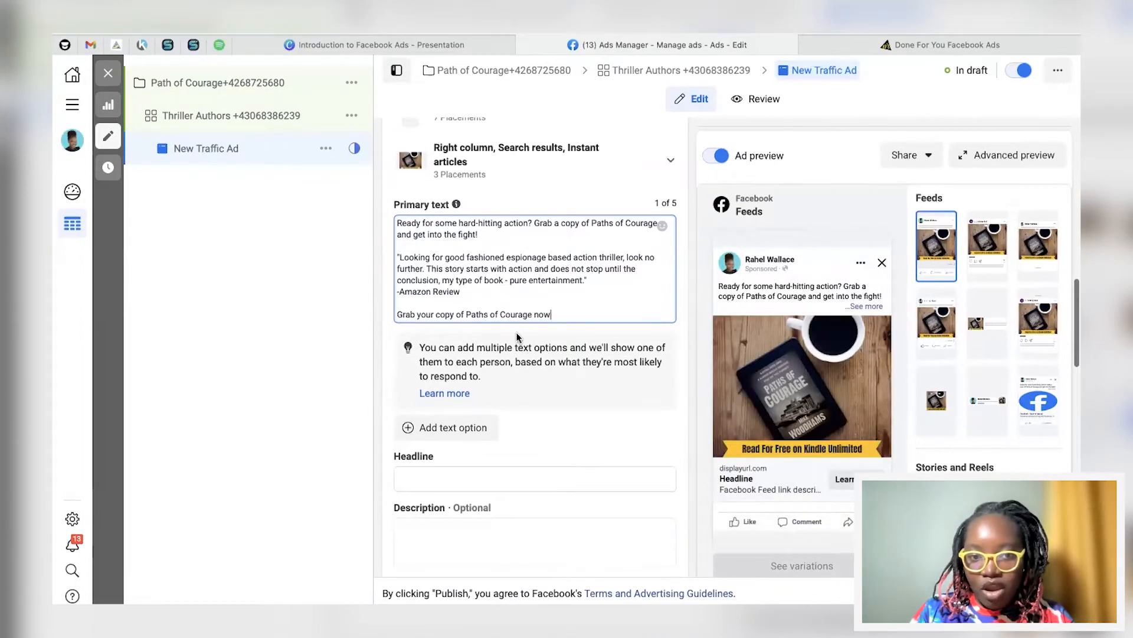
{"action": "scroll", "coordinate": [517, 337], "scroll_direction": "down", "scroll_amount": 3}
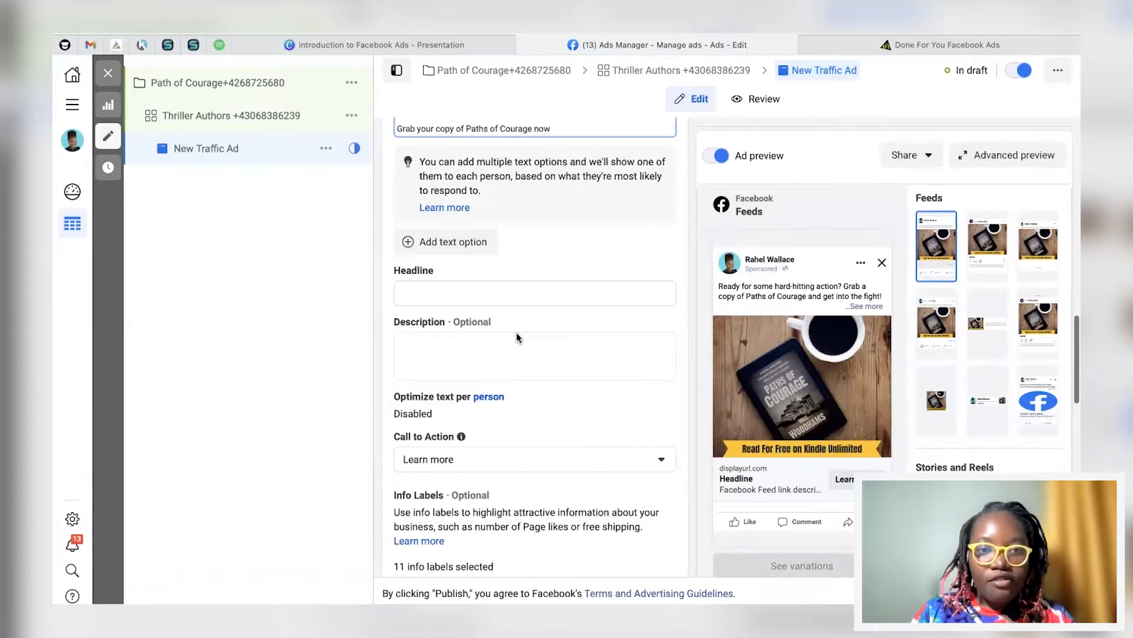
{"action": "scroll", "coordinate": [494, 204], "scroll_direction": "up", "scroll_amount": 2}
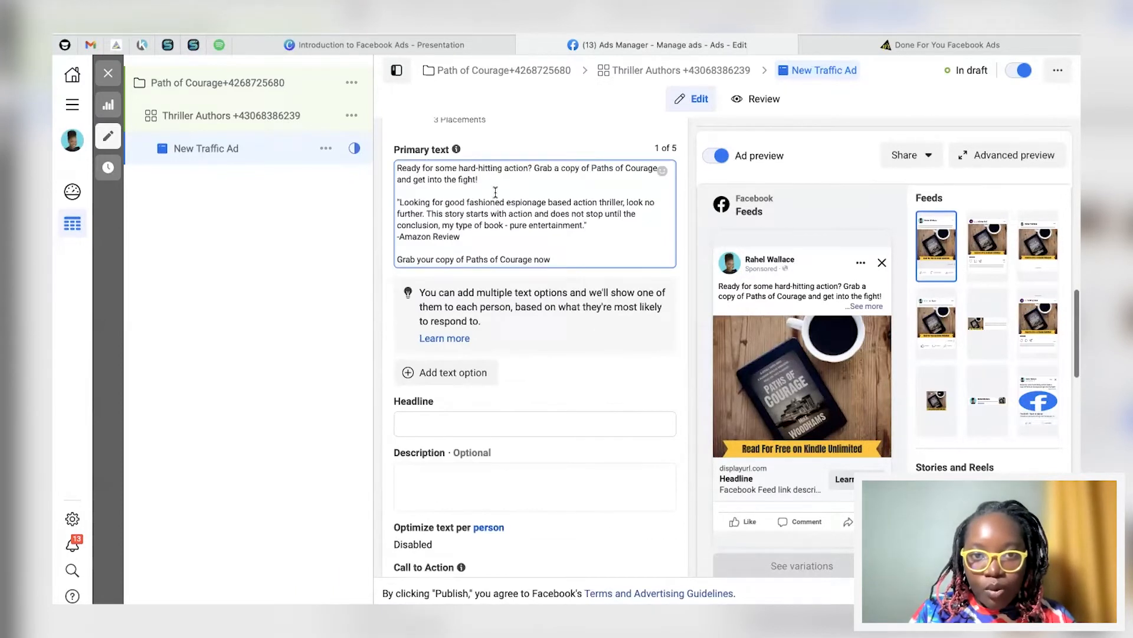
{"action": "left_click", "coordinate": [468, 422]}
{"action": "type", "text": "Grab a copy of the book & get into the action!"}
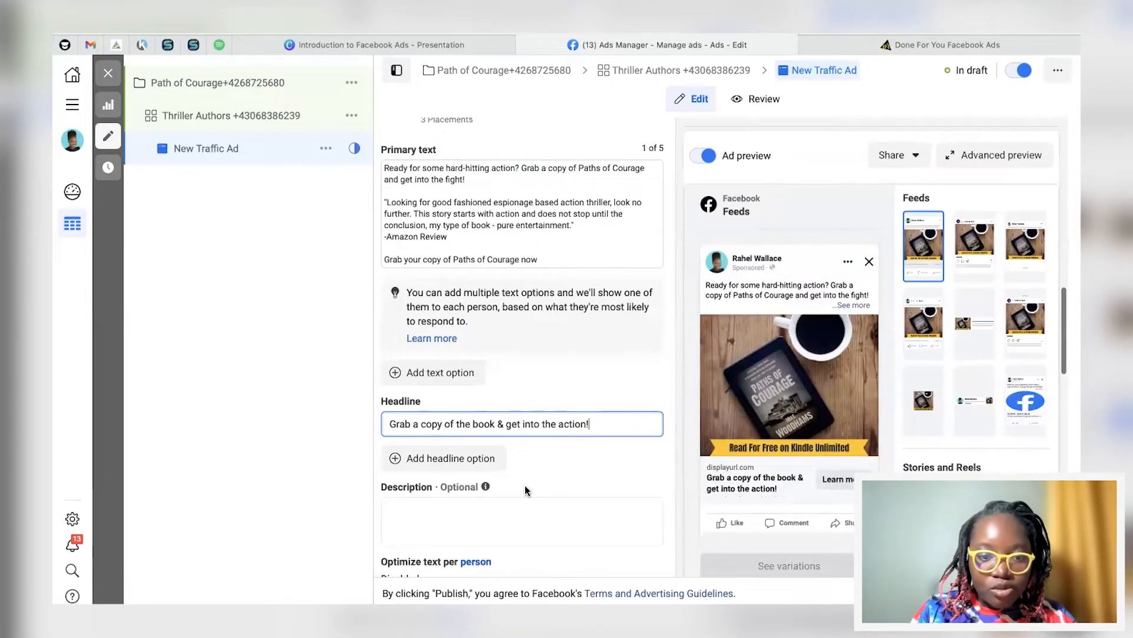
{"action": "left_click", "coordinate": [437, 519]}
{"action": "type", "text": "Available on Kindle Unlimited"}
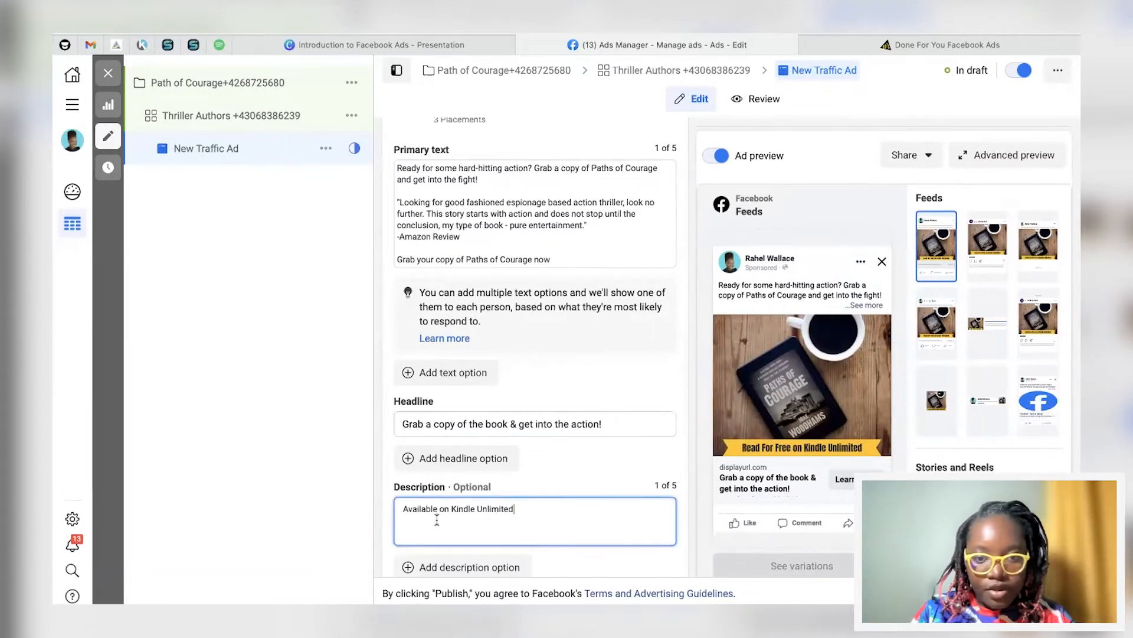
{"action": "scroll", "coordinate": [437, 519], "scroll_direction": "down", "scroll_amount": 5}
{"action": "scroll", "coordinate": [562, 405], "scroll_direction": "down", "scroll_amount": 1}
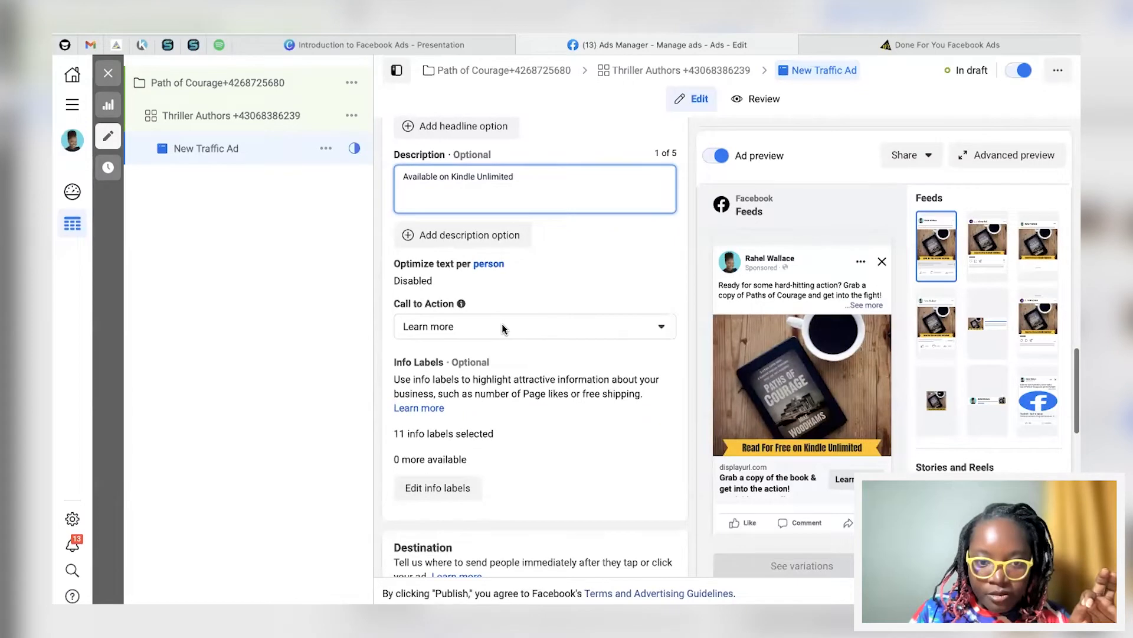
{"action": "scroll", "coordinate": [503, 328], "scroll_direction": "down", "scroll_amount": 4}
{"action": "left_click", "coordinate": [460, 442]}
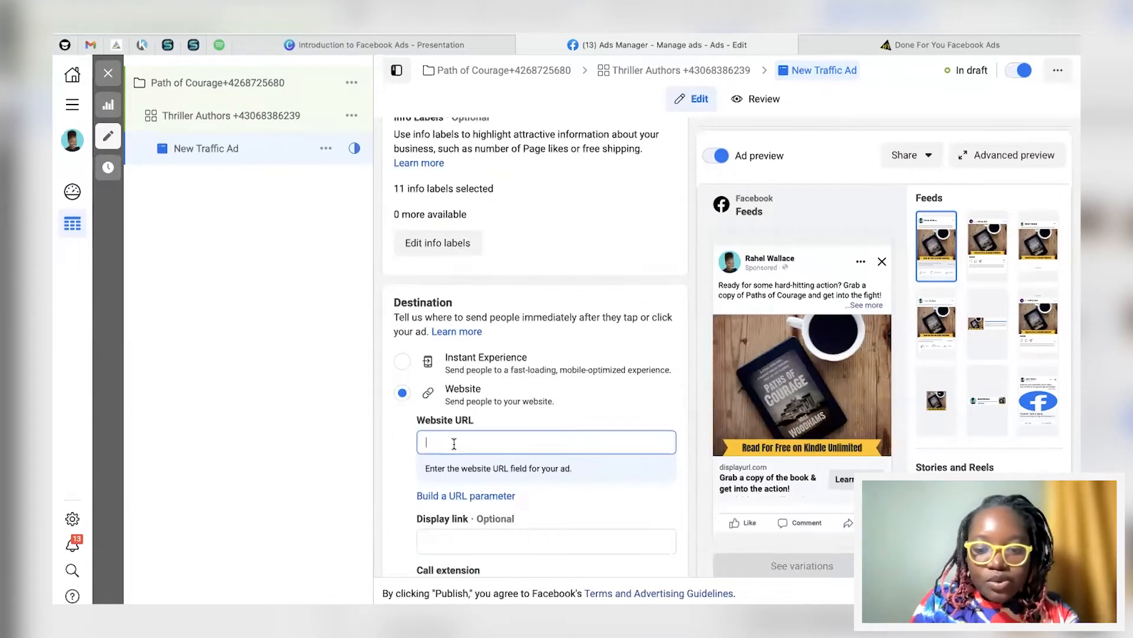
Step: Enter 'httpw://ww.google.com' as the ad's destination website URL
{"action": "type", "text": "httpw:"}
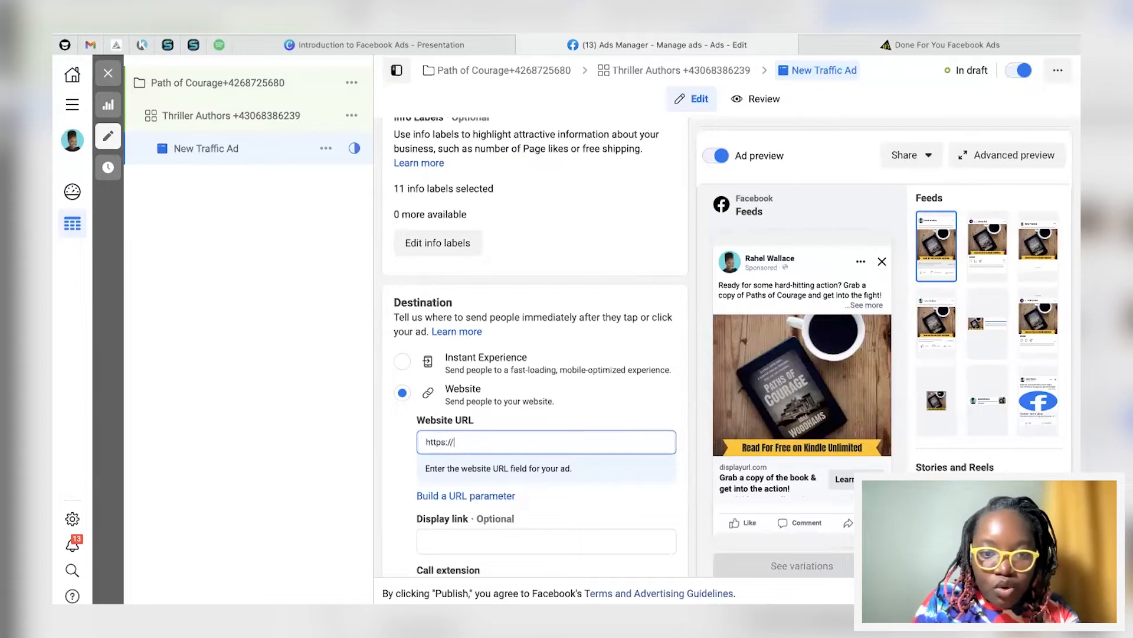
{"action": "type", "text": "//ww.google.com"}
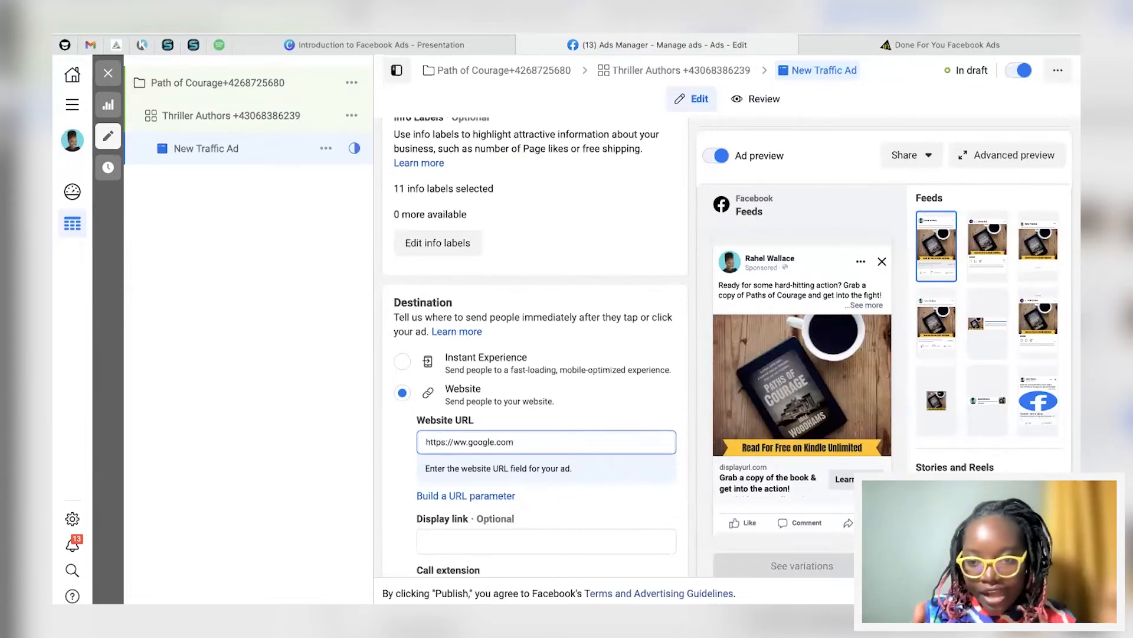
{"action": "scroll", "coordinate": [614, 264], "scroll_direction": "up", "scroll_amount": 5}
{"action": "scroll", "coordinate": [614, 265], "scroll_direction": "up", "scroll_amount": 2}
{"action": "scroll", "coordinate": [614, 260], "scroll_direction": "down", "scroll_amount": 5}
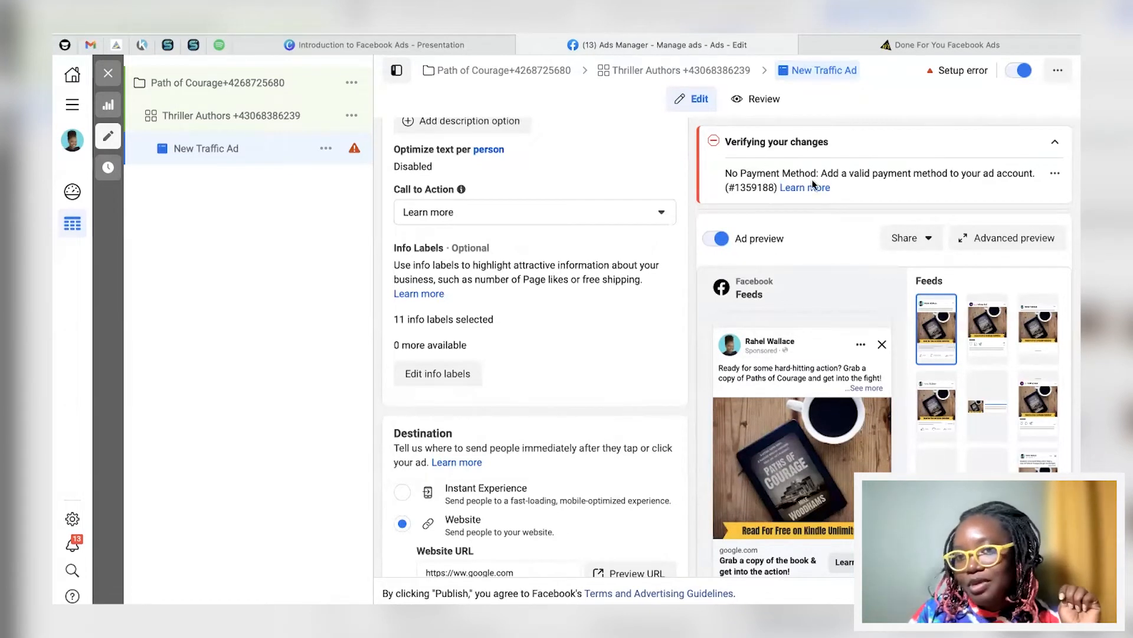
Step: Collapse the payment-method error details in the Verifying your changes panel
{"action": "left_click", "coordinate": [1054, 142]}
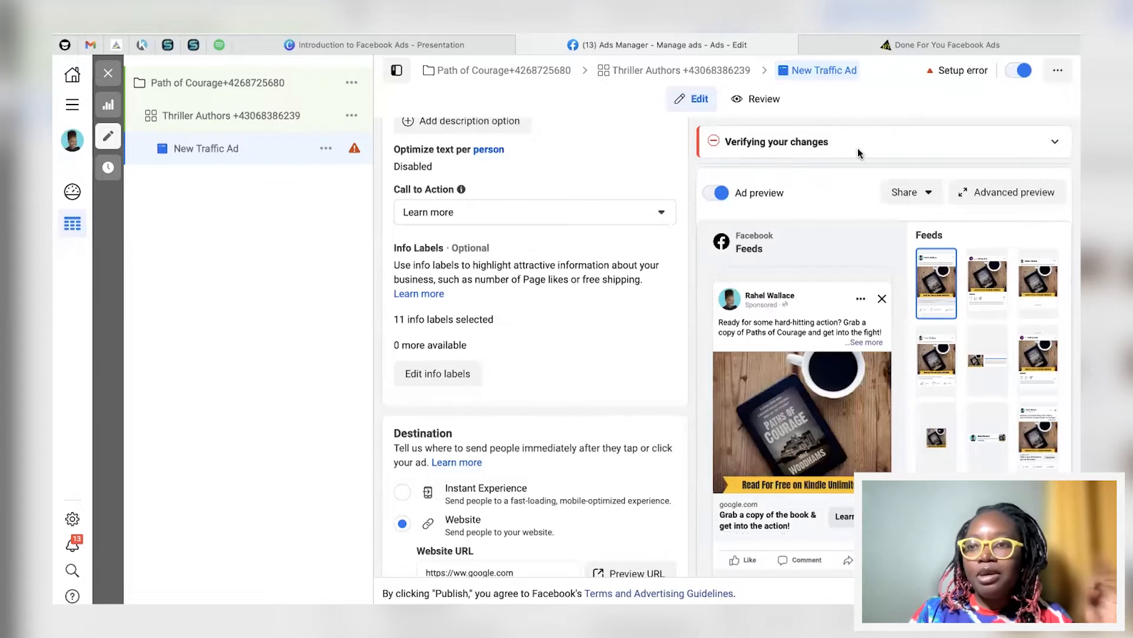
{"action": "scroll", "coordinate": [603, 336], "scroll_direction": "down", "scroll_amount": 10}
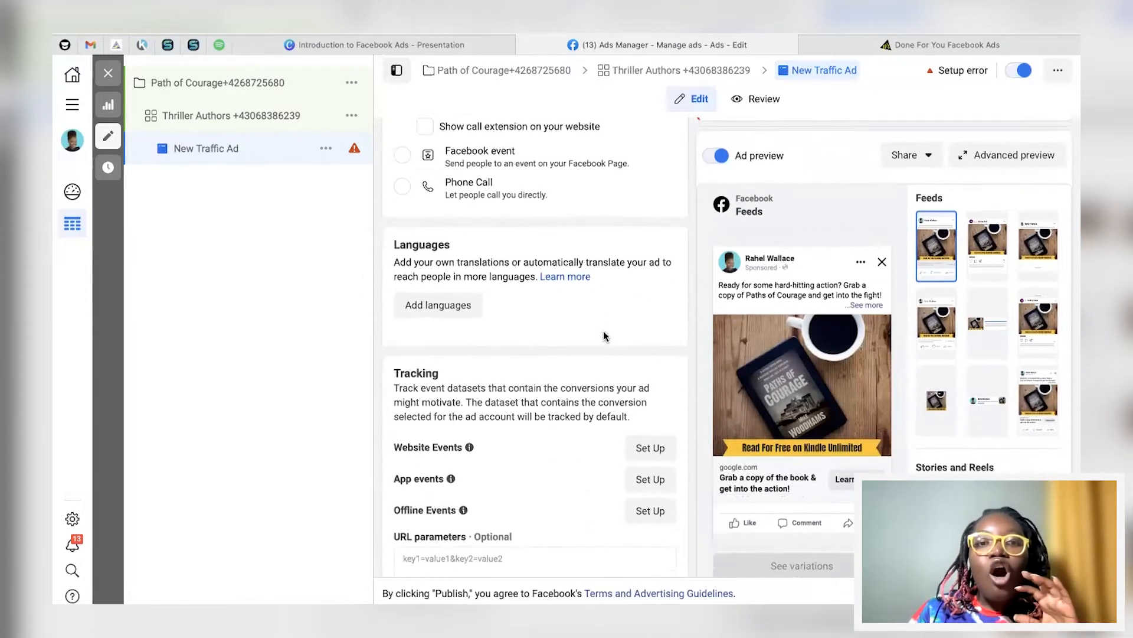
{"action": "scroll", "coordinate": [603, 337], "scroll_direction": "up", "scroll_amount": 10}
{"action": "scroll", "coordinate": [603, 337], "scroll_direction": "up", "scroll_amount": 10}
{"action": "scroll", "coordinate": [458, 415], "scroll_direction": "down", "scroll_amount": 3}
{"action": "scroll", "coordinate": [458, 415], "scroll_direction": "up", "scroll_amount": 3}
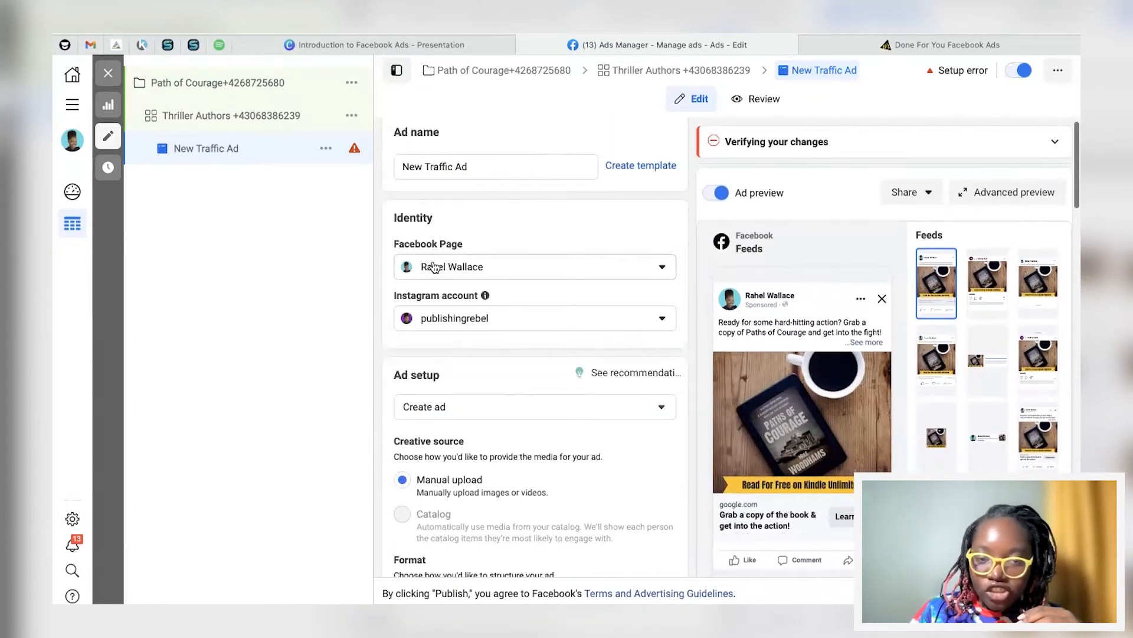
Step: Reselect the same Facebook Page under Identity, leaving the ad's Page unchanged
{"action": "left_click", "coordinate": [455, 266]}
{"action": "left_click", "coordinate": [451, 425]}
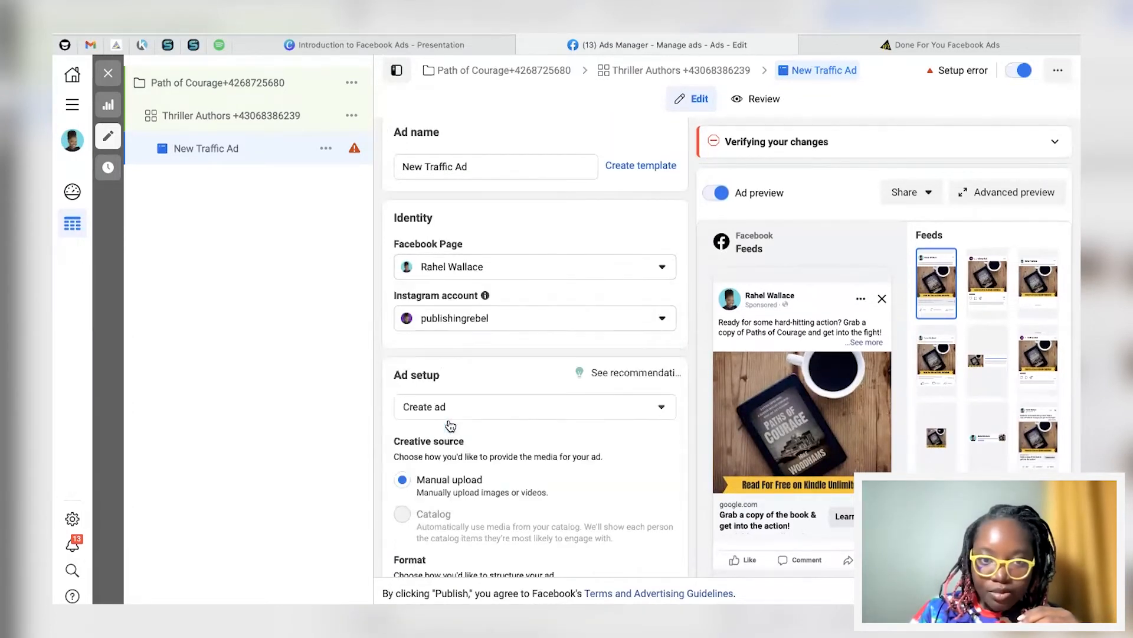
{"action": "scroll", "coordinate": [481, 412], "scroll_direction": "down", "scroll_amount": 5}
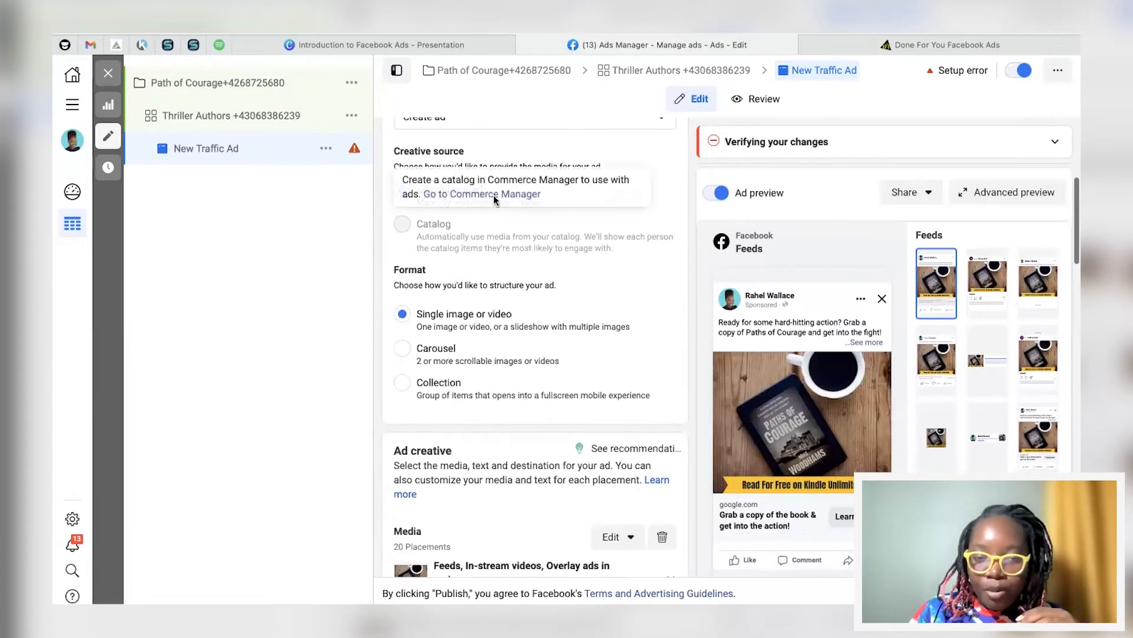
{"action": "scroll", "coordinate": [484, 242], "scroll_direction": "down", "scroll_amount": 6}
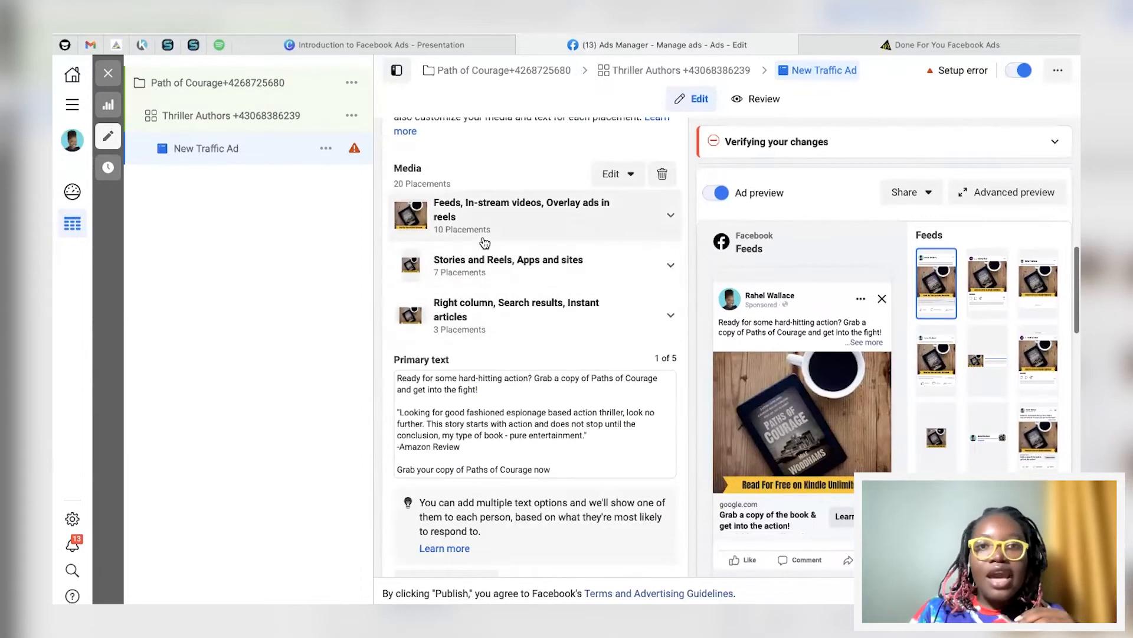
{"action": "scroll", "coordinate": [485, 248], "scroll_direction": "down", "scroll_amount": 3}
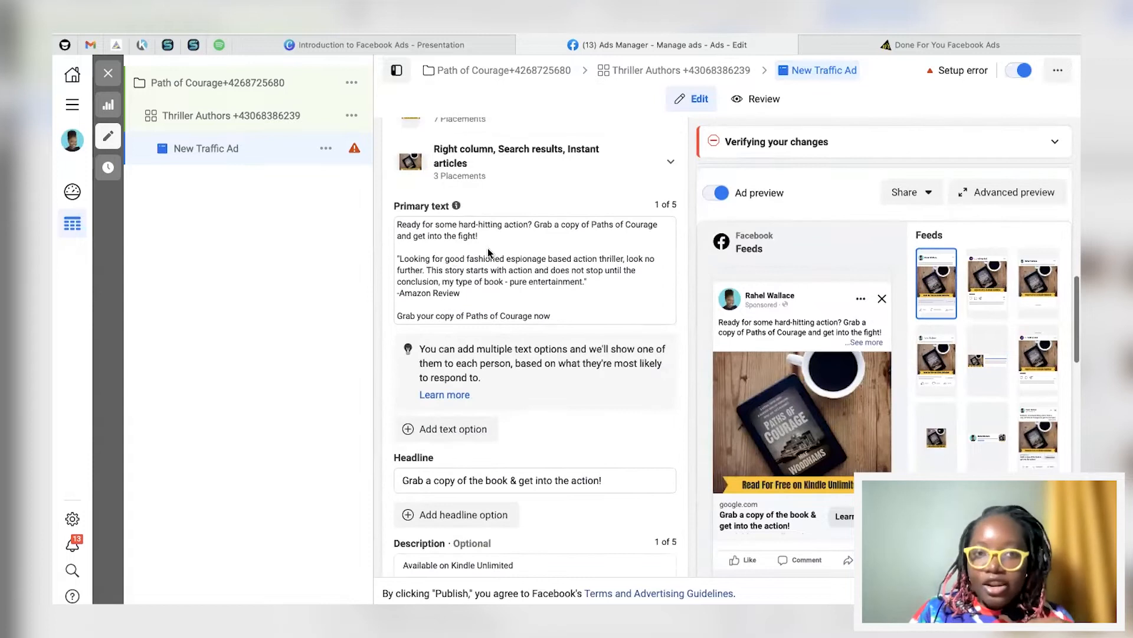
{"action": "scroll", "coordinate": [461, 242], "scroll_direction": "down", "scroll_amount": 3}
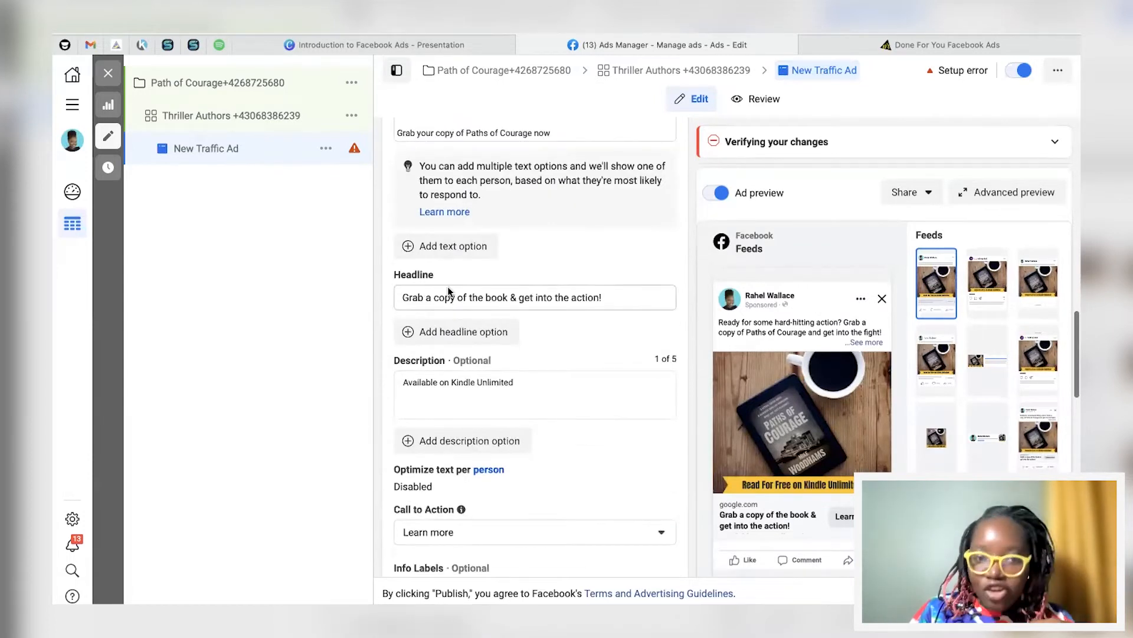
{"action": "scroll", "coordinate": [447, 389], "scroll_direction": "down", "scroll_amount": 6}
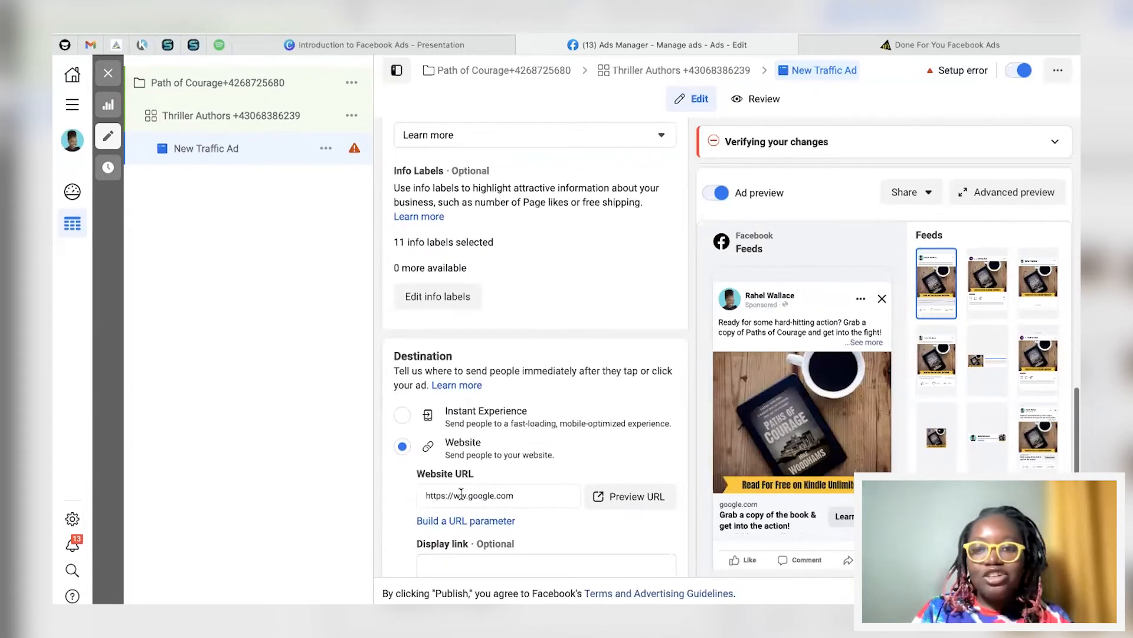
{"action": "left_click", "coordinate": [559, 136]}
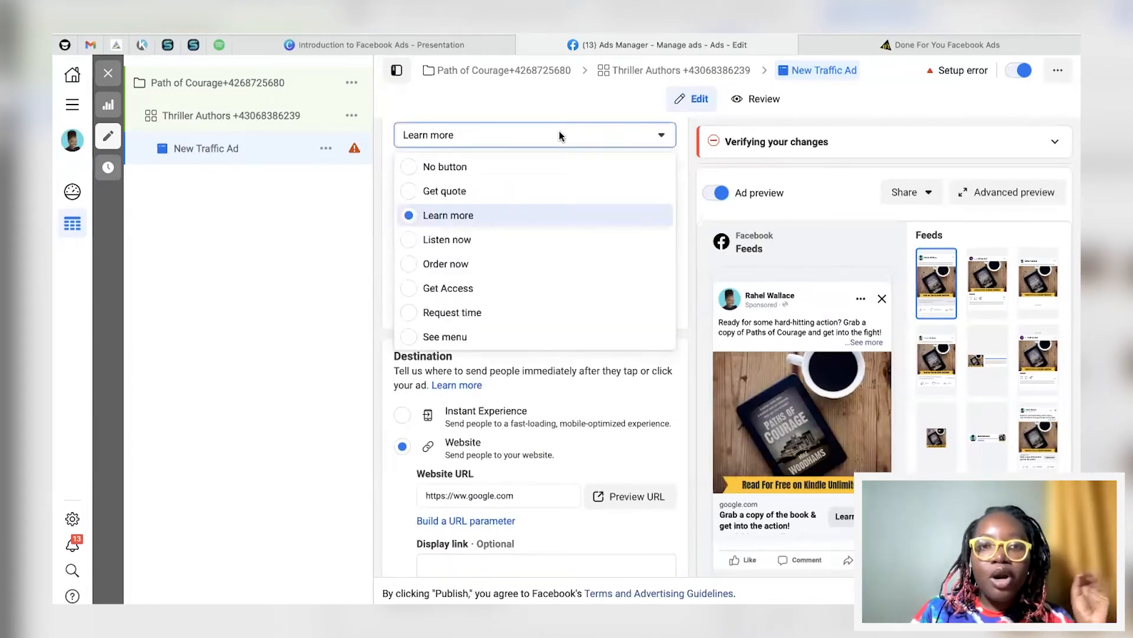
{"action": "left_click", "coordinate": [445, 217]}
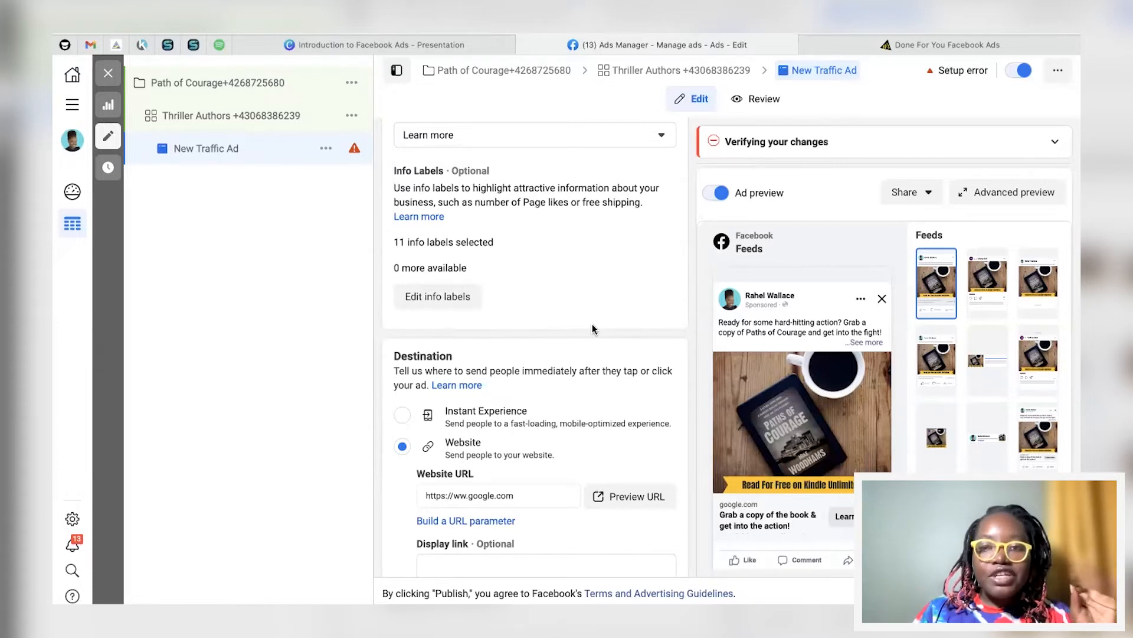
{"action": "scroll", "coordinate": [593, 329], "scroll_direction": "up", "scroll_amount": 10}
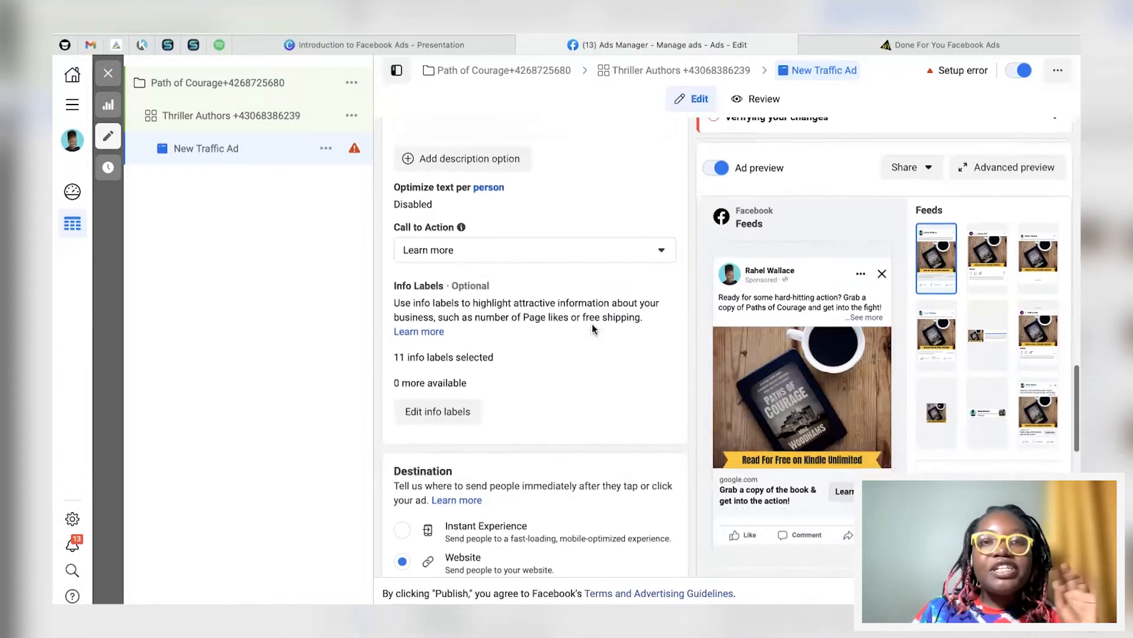
{"action": "scroll", "coordinate": [594, 329], "scroll_direction": "up", "scroll_amount": 1}
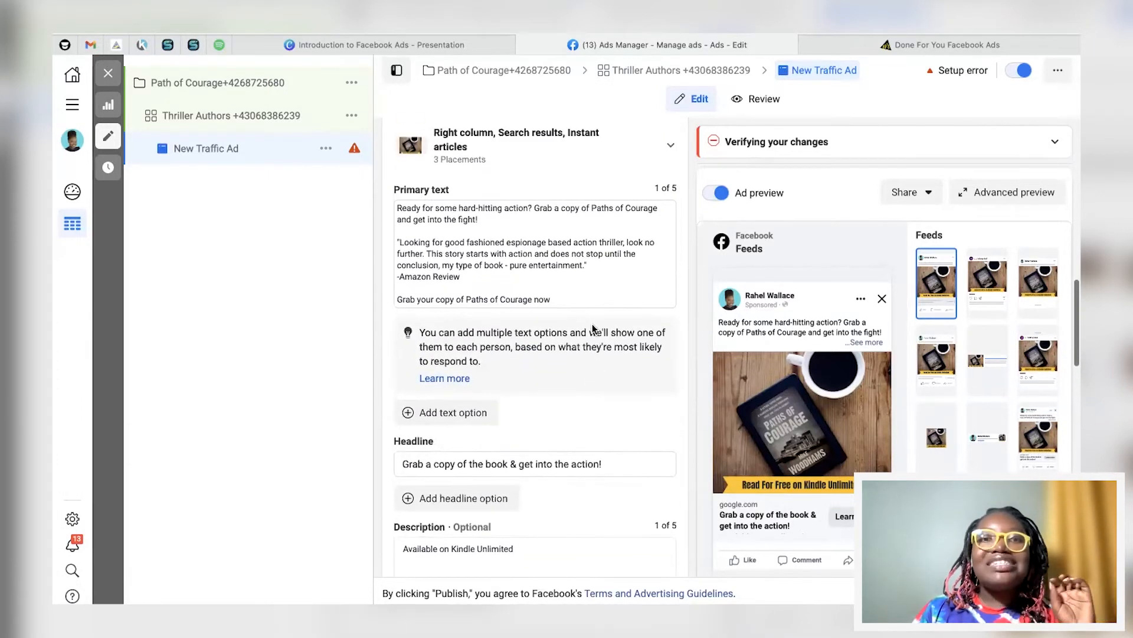
{"action": "scroll", "coordinate": [425, 226], "scroll_direction": "down", "scroll_amount": 1}
{"action": "scroll", "coordinate": [425, 226], "scroll_direction": "down", "scroll_amount": 1}
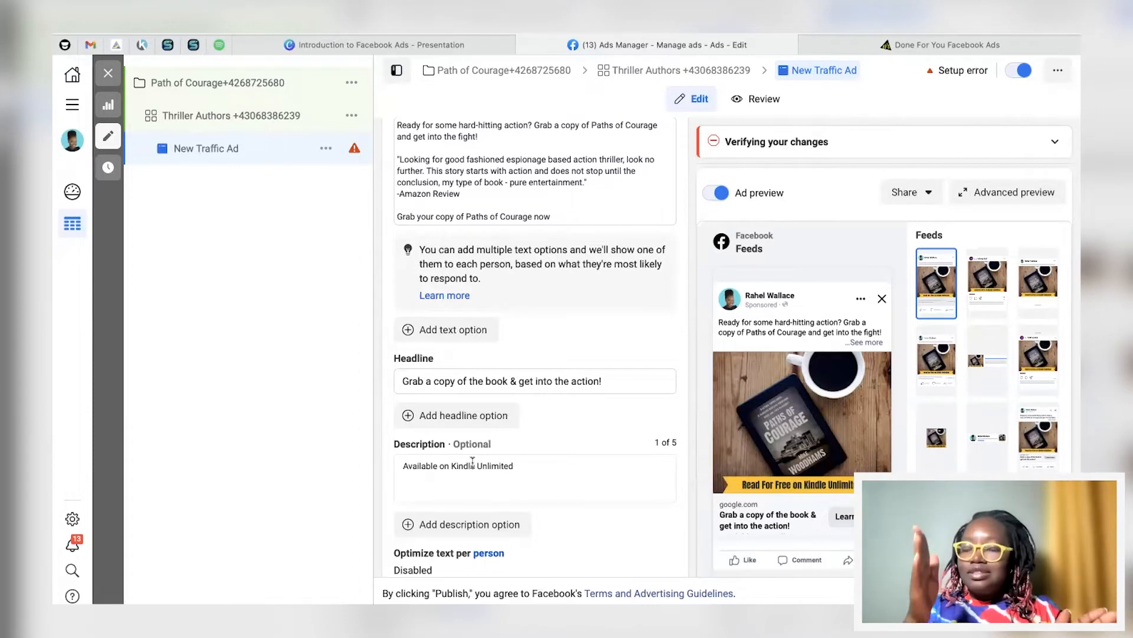
{"action": "scroll", "coordinate": [457, 383], "scroll_direction": "up", "scroll_amount": 1}
{"action": "scroll", "coordinate": [457, 384], "scroll_direction": "up", "scroll_amount": 2}
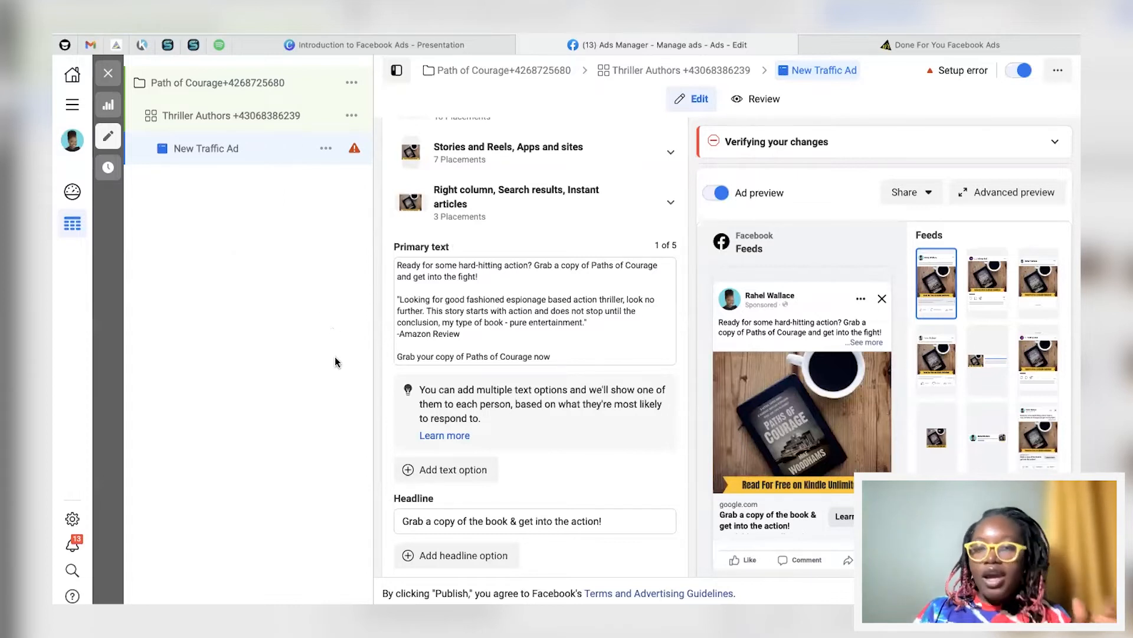
{"action": "mouse_move", "coordinate": [787, 375]}
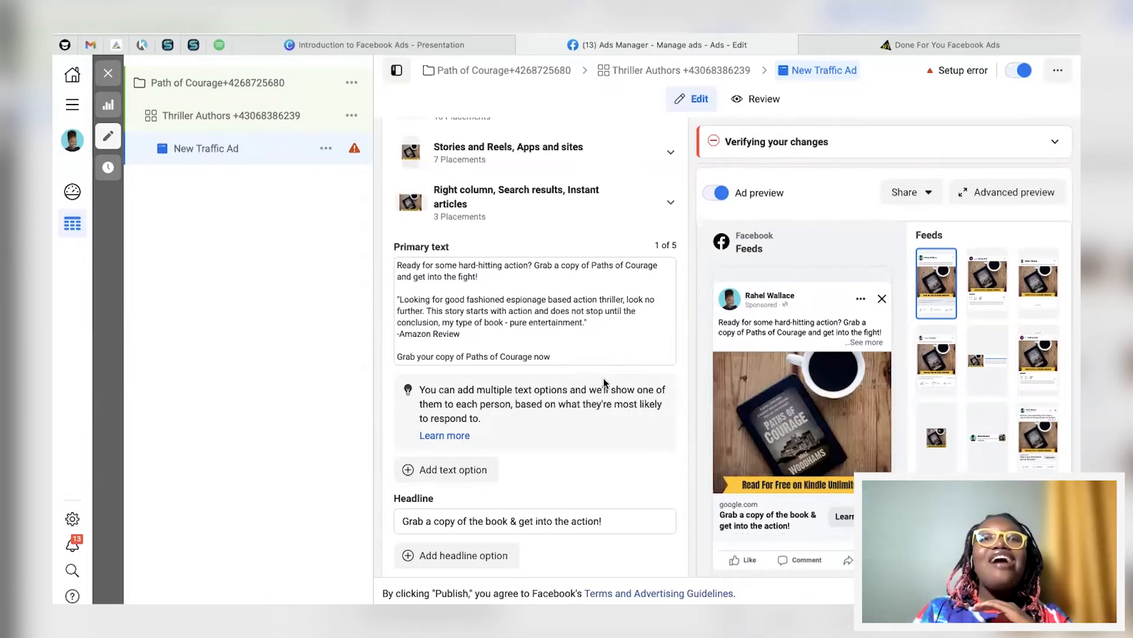
{"action": "scroll", "coordinate": [604, 383], "scroll_direction": "down", "scroll_amount": 2}
{"action": "scroll", "coordinate": [604, 382], "scroll_direction": "down", "scroll_amount": 1}
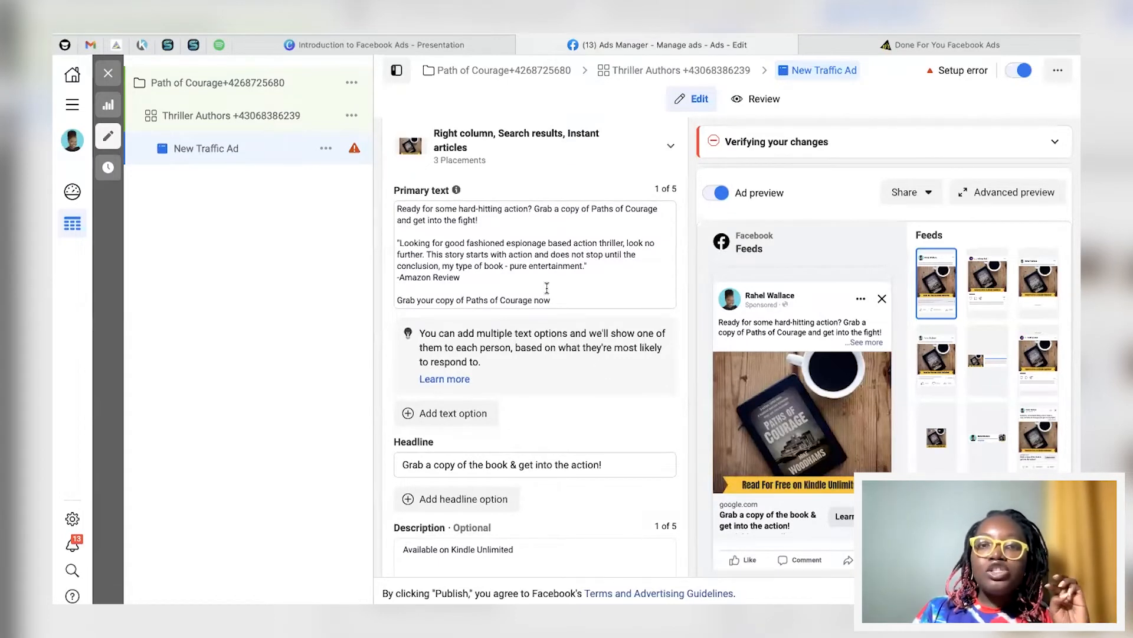
{"action": "scroll", "coordinate": [546, 288], "scroll_direction": "down", "scroll_amount": 3}
{"action": "scroll", "coordinate": [546, 288], "scroll_direction": "down", "scroll_amount": 3}
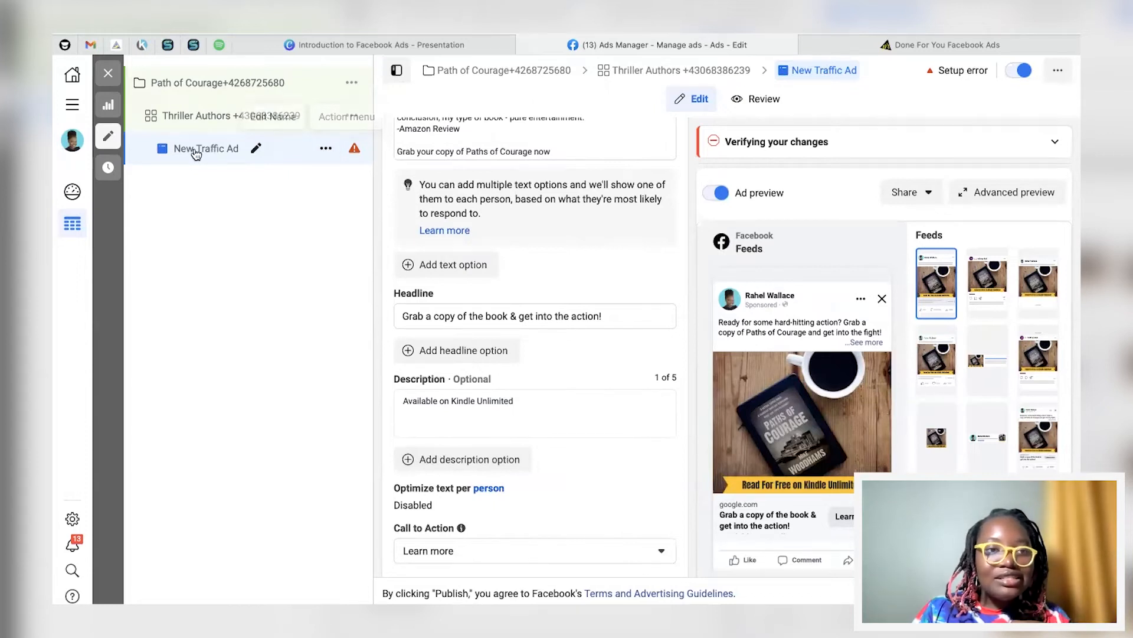
Step: Duplicate New Traffic Ad into its original campaign as New Traffic Ad - Copy
{"action": "left_click", "coordinate": [326, 149]}
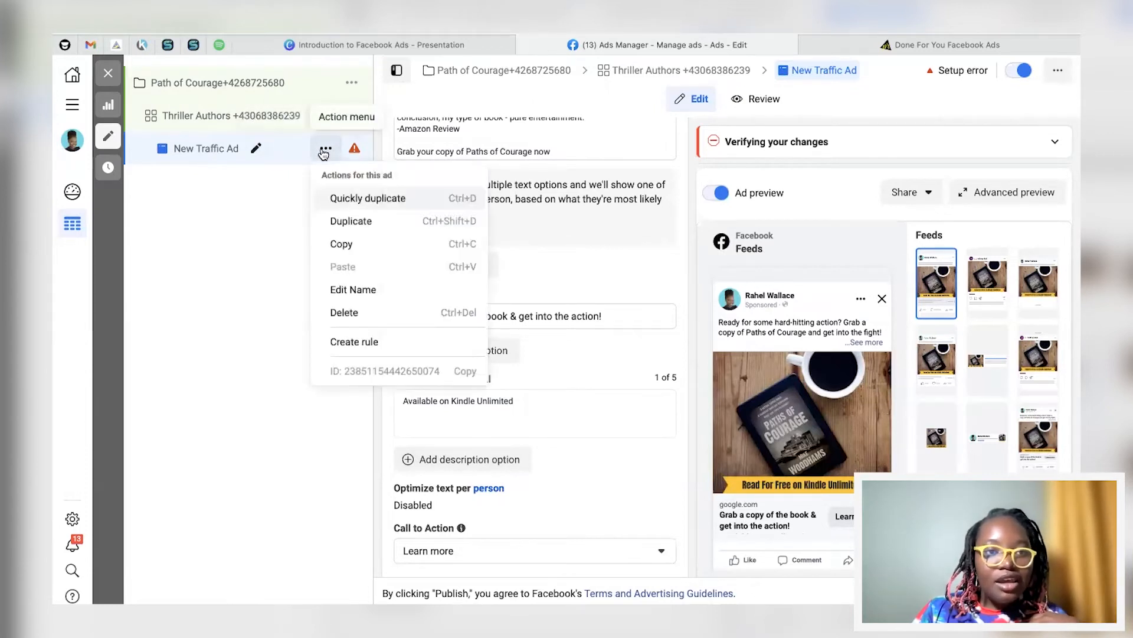
{"action": "left_click", "coordinate": [349, 227]}
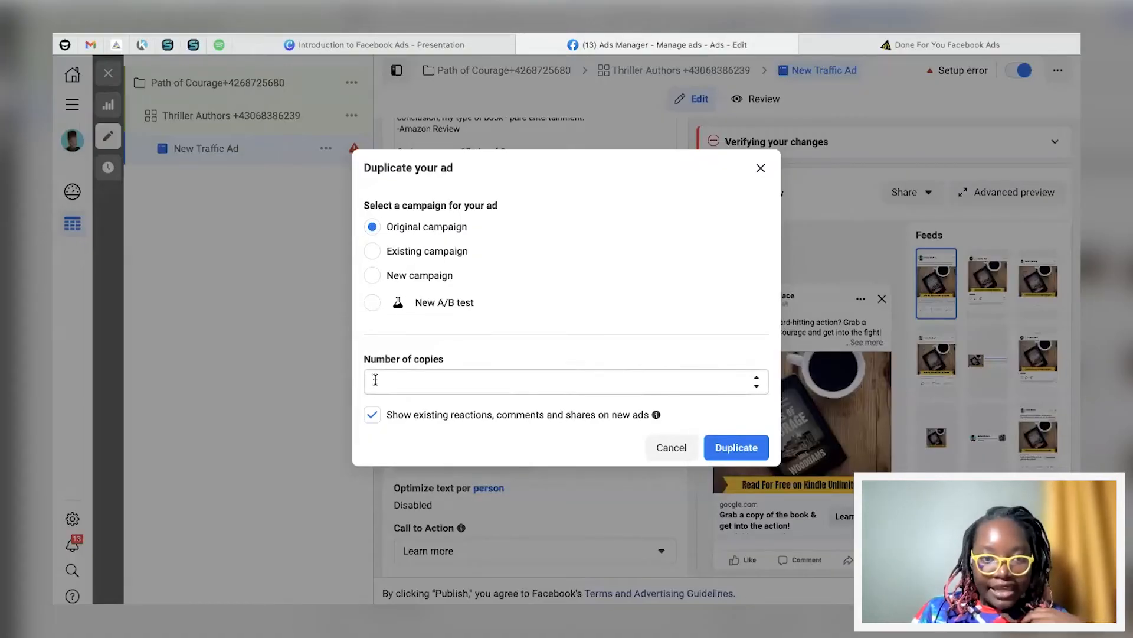
{"action": "left_click", "coordinate": [735, 449]}
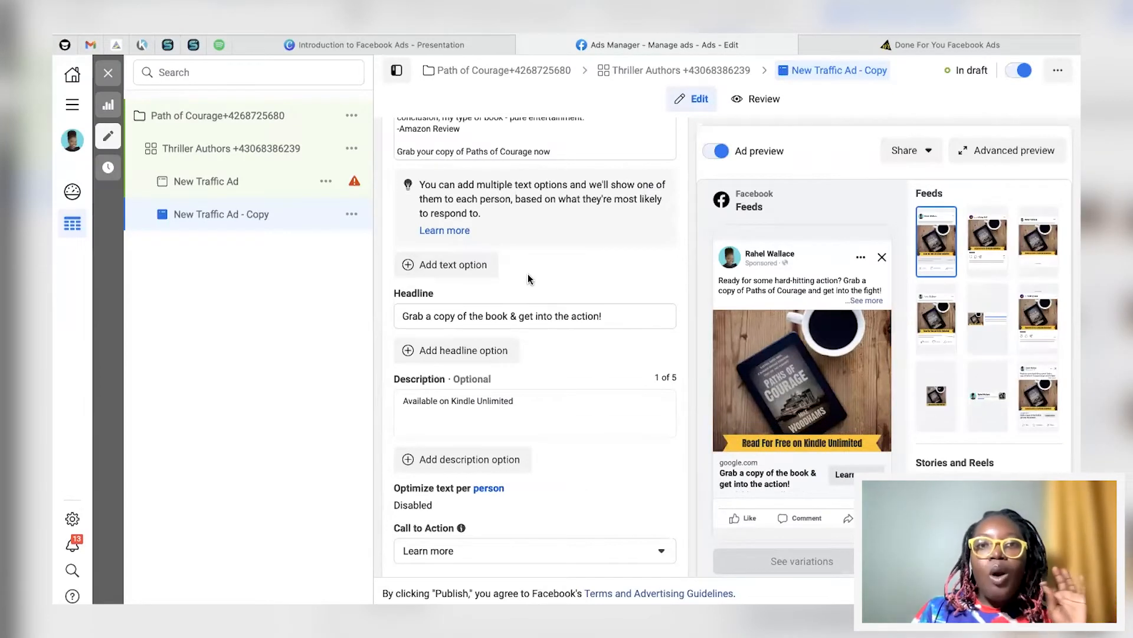
Step: Replace the copied ad's media with 2.png, keeping the original feed crop
{"action": "scroll", "coordinate": [529, 279], "scroll_direction": "up", "scroll_amount": 7}
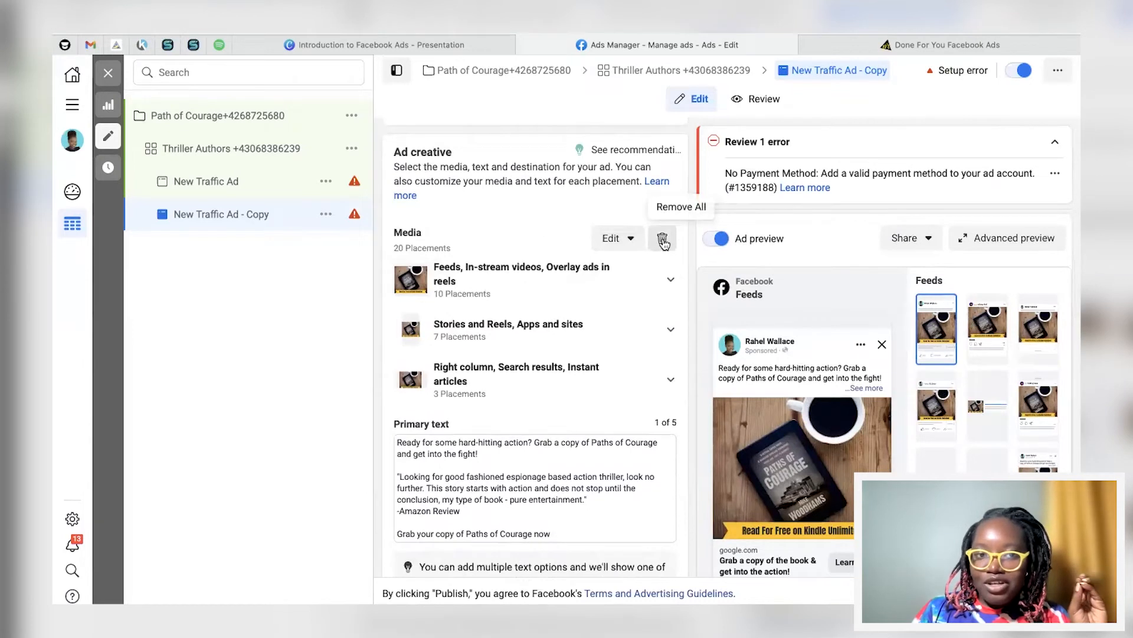
{"action": "left_click", "coordinate": [662, 239]}
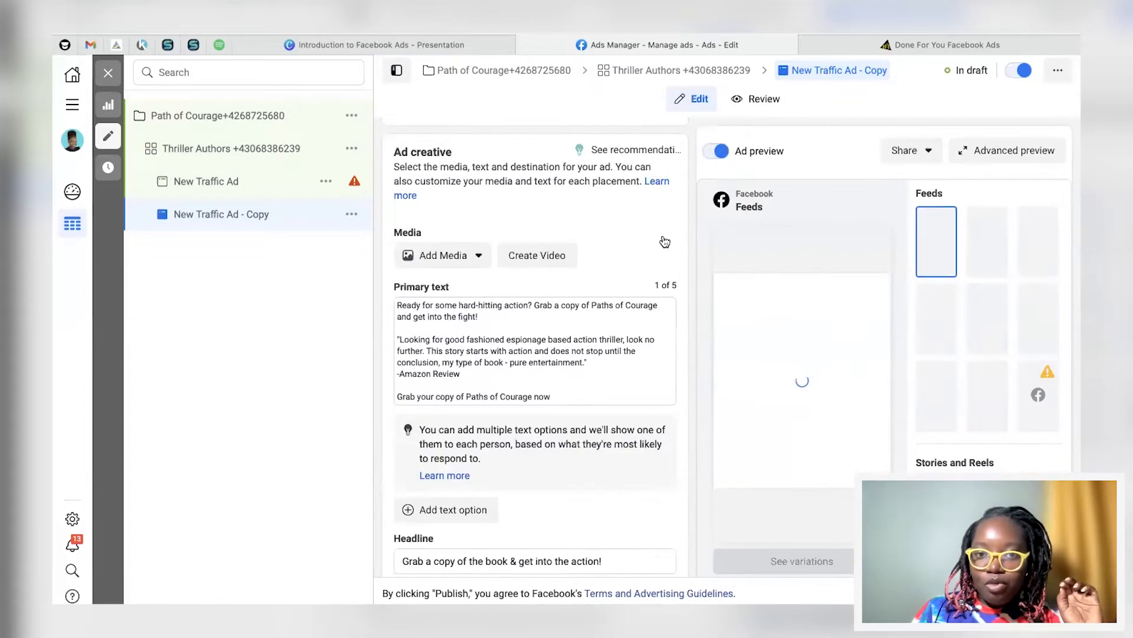
{"action": "left_click", "coordinate": [458, 260]}
{"action": "left_click", "coordinate": [451, 288]}
{"action": "left_click", "coordinate": [401, 245]}
{"action": "left_click", "coordinate": [961, 568]}
{"action": "left_click", "coordinate": [312, 224]}
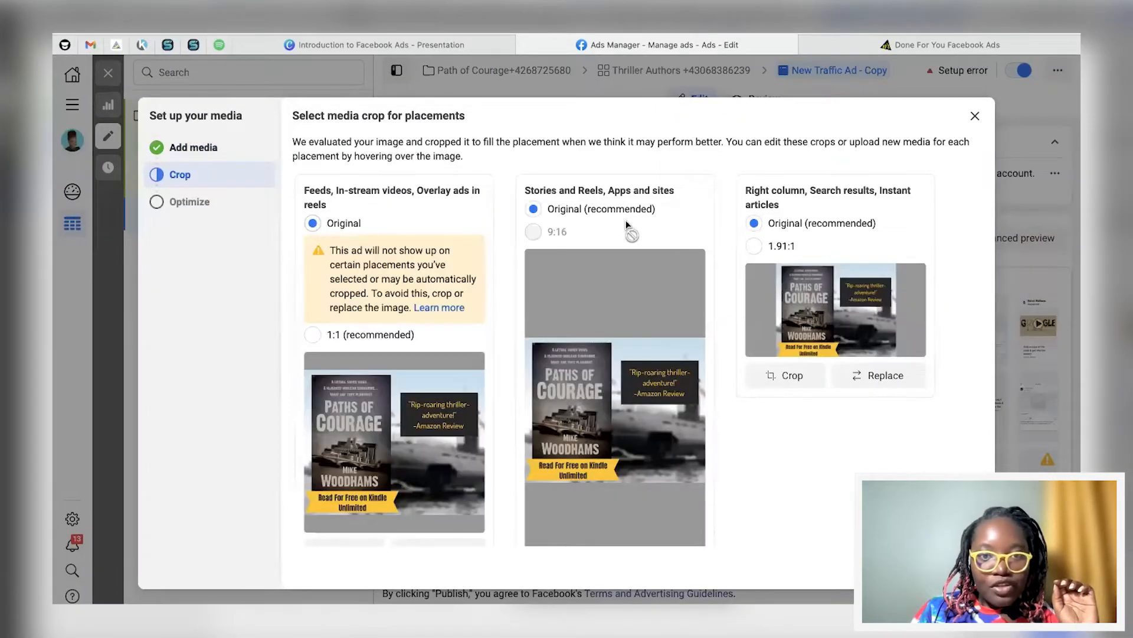
{"action": "left_click", "coordinate": [961, 568]}
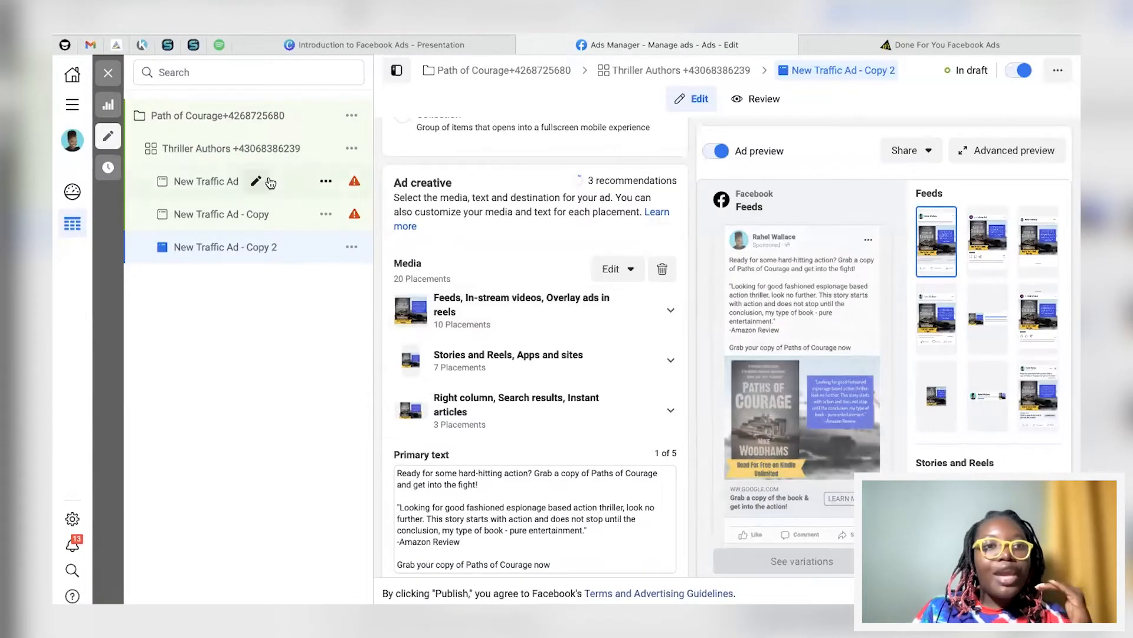
{"action": "left_click", "coordinate": [220, 207]}
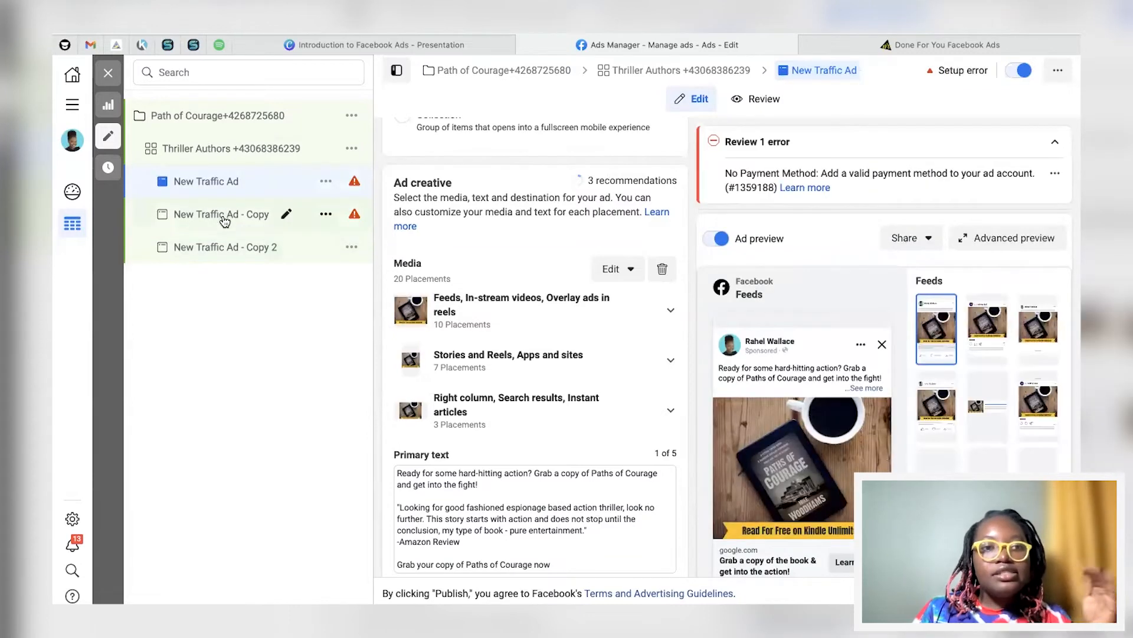
{"action": "left_click", "coordinate": [231, 249]}
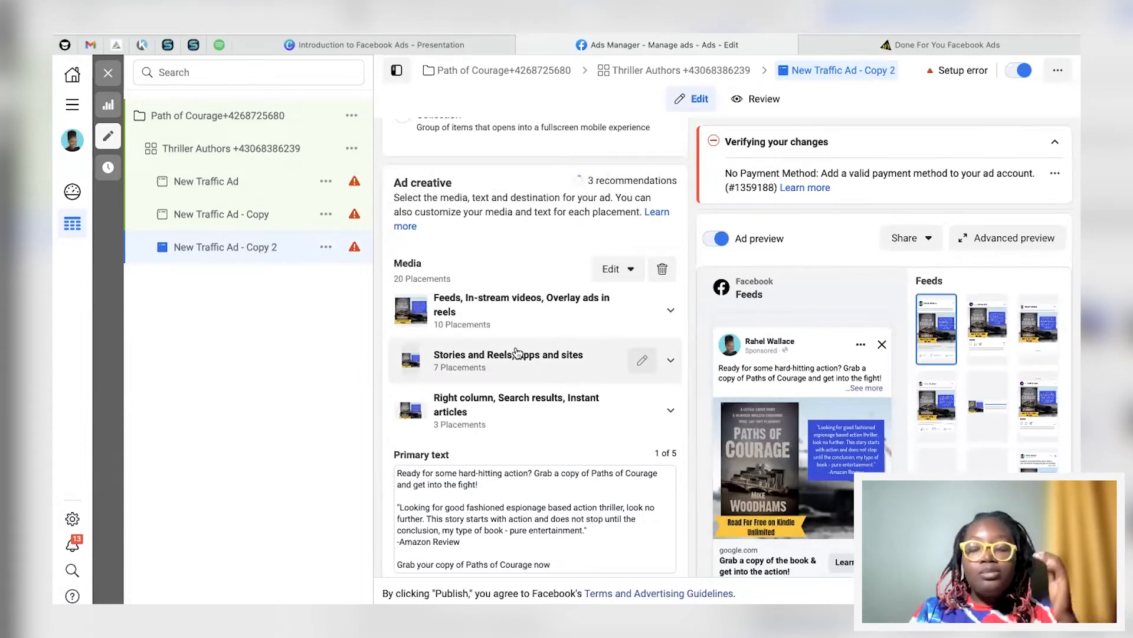
{"action": "scroll", "coordinate": [515, 353], "scroll_direction": "down", "scroll_amount": 2}
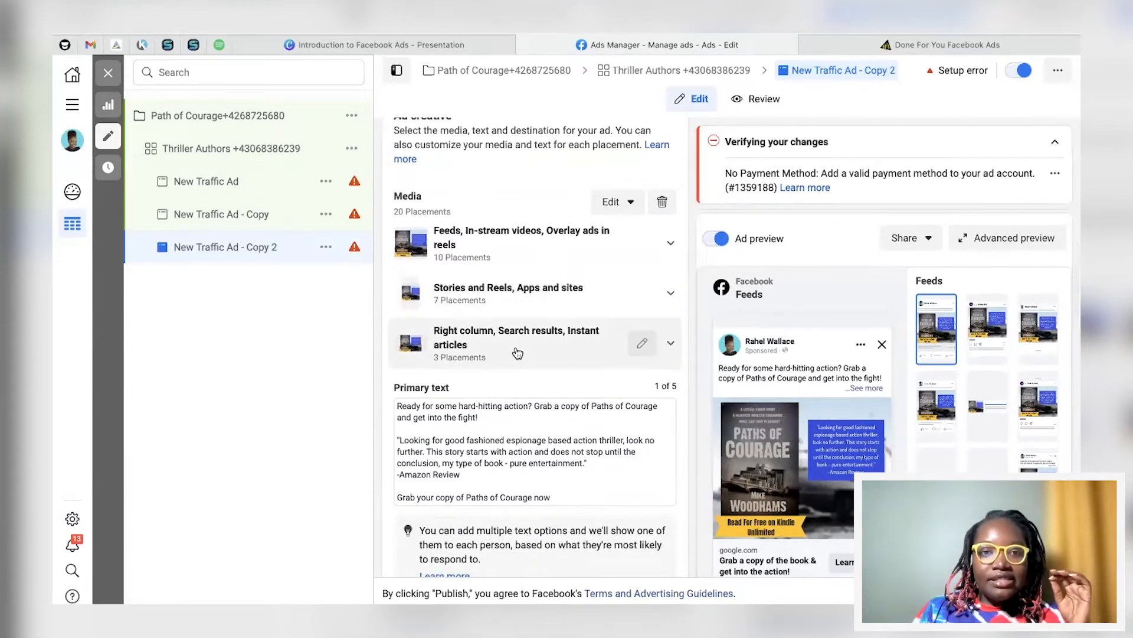
{"action": "scroll", "coordinate": [473, 354], "scroll_direction": "down", "scroll_amount": 1}
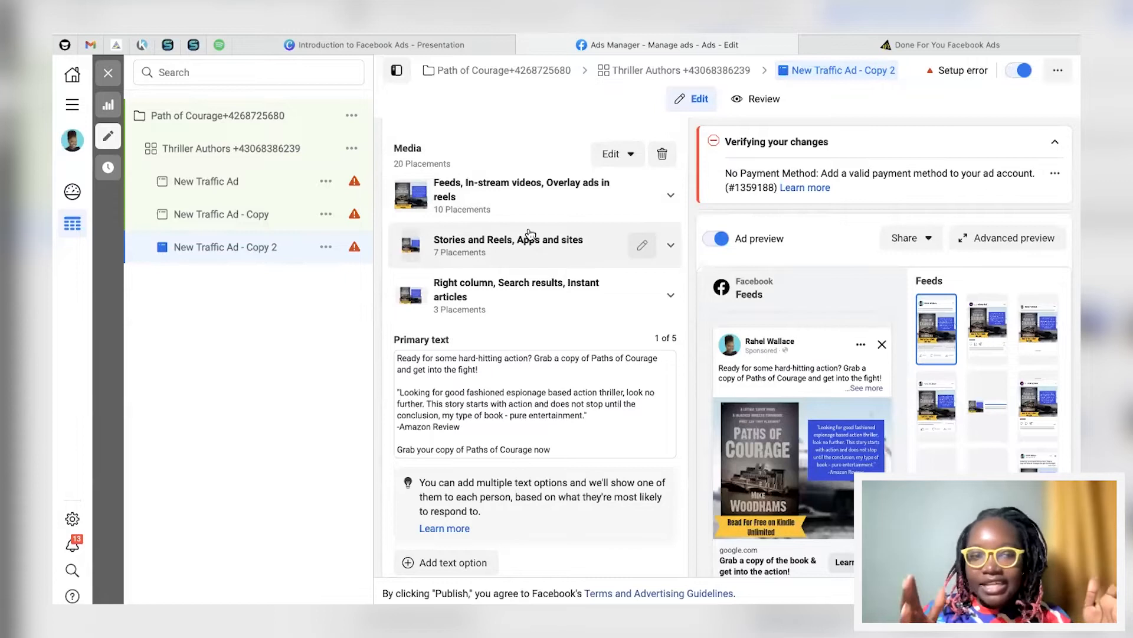
{"action": "left_click", "coordinate": [223, 181]}
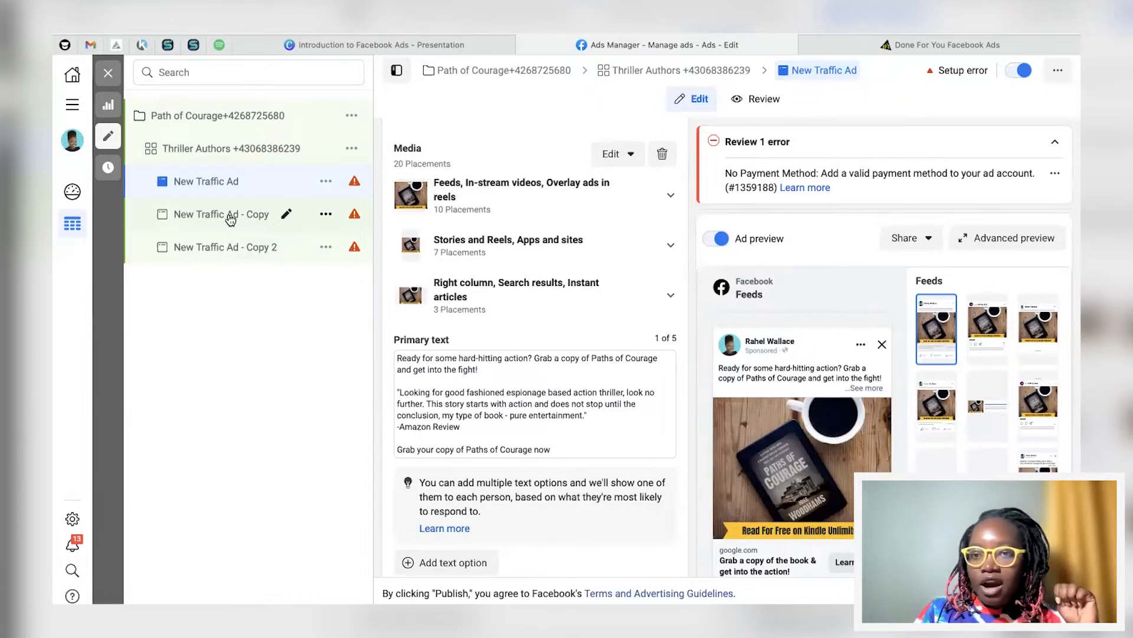
{"action": "left_click", "coordinate": [230, 220]}
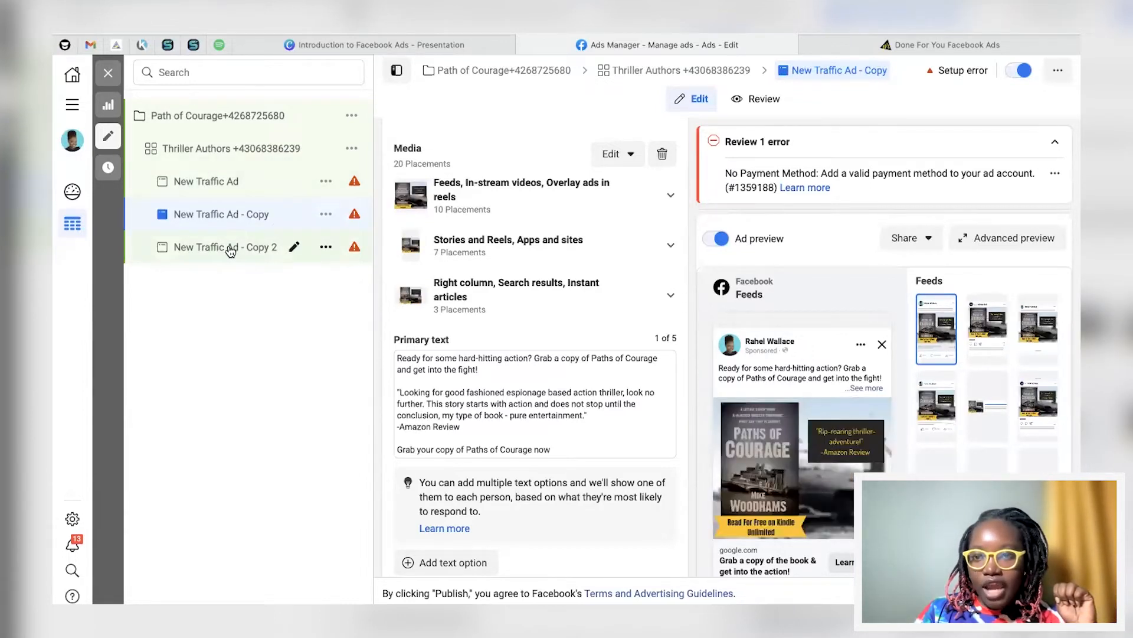
{"action": "left_click", "coordinate": [230, 249]}
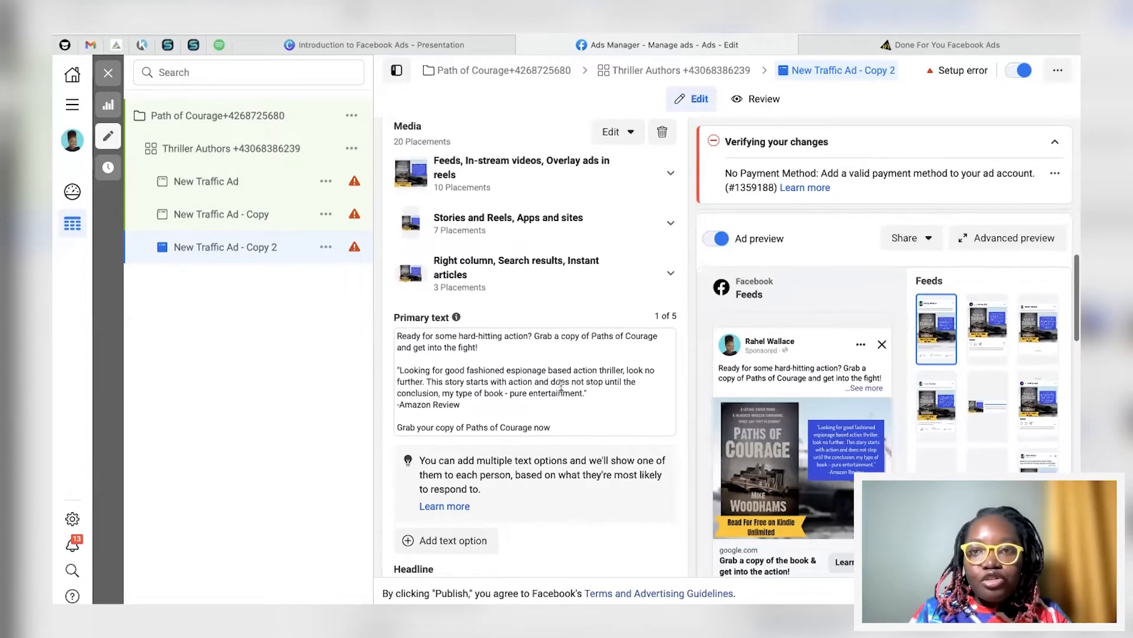
Step: Expand 'See more' in the Feeds preview to show Copy 2's full primary text
{"action": "scroll", "coordinate": [561, 385], "scroll_direction": "down", "scroll_amount": 1}
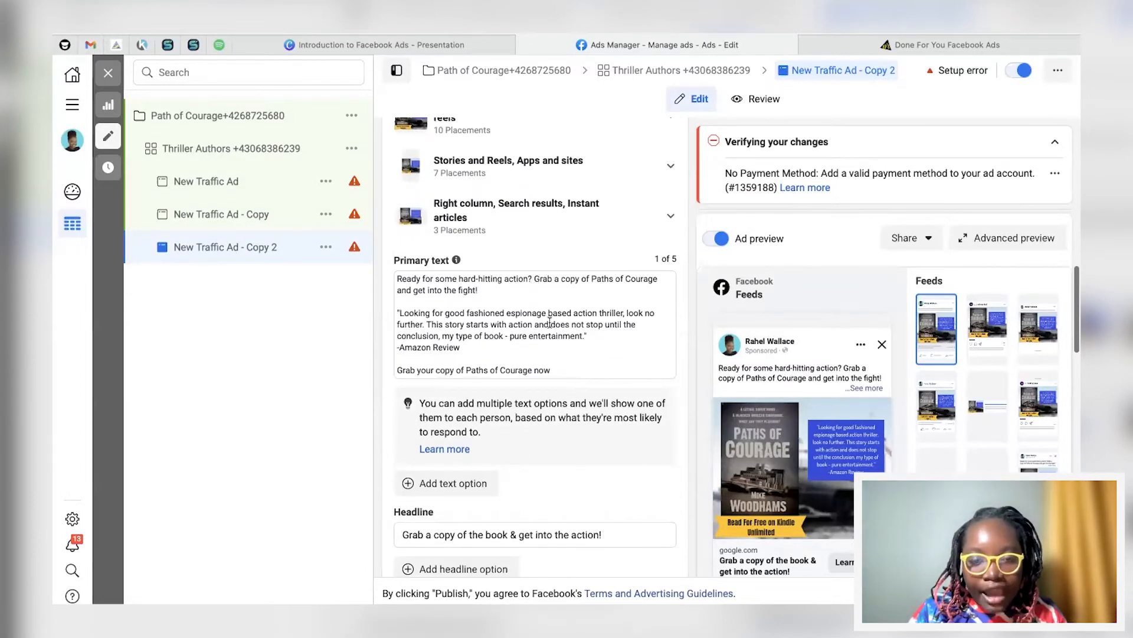
{"action": "scroll", "coordinate": [509, 319], "scroll_direction": "down", "scroll_amount": 1}
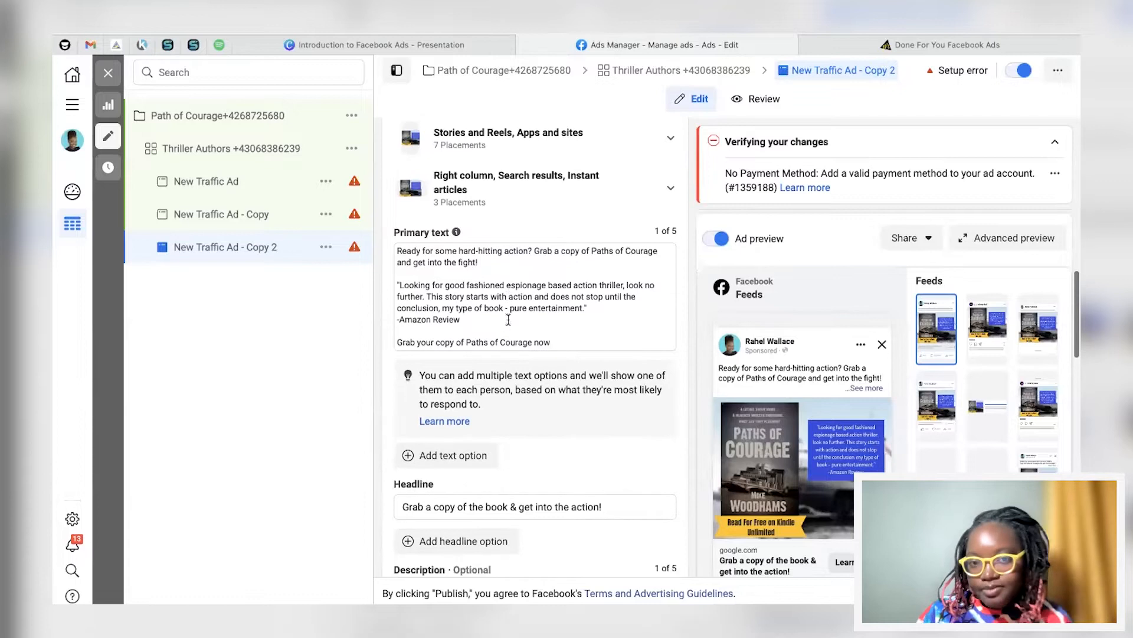
{"action": "scroll", "coordinate": [508, 319], "scroll_direction": "down", "scroll_amount": 1}
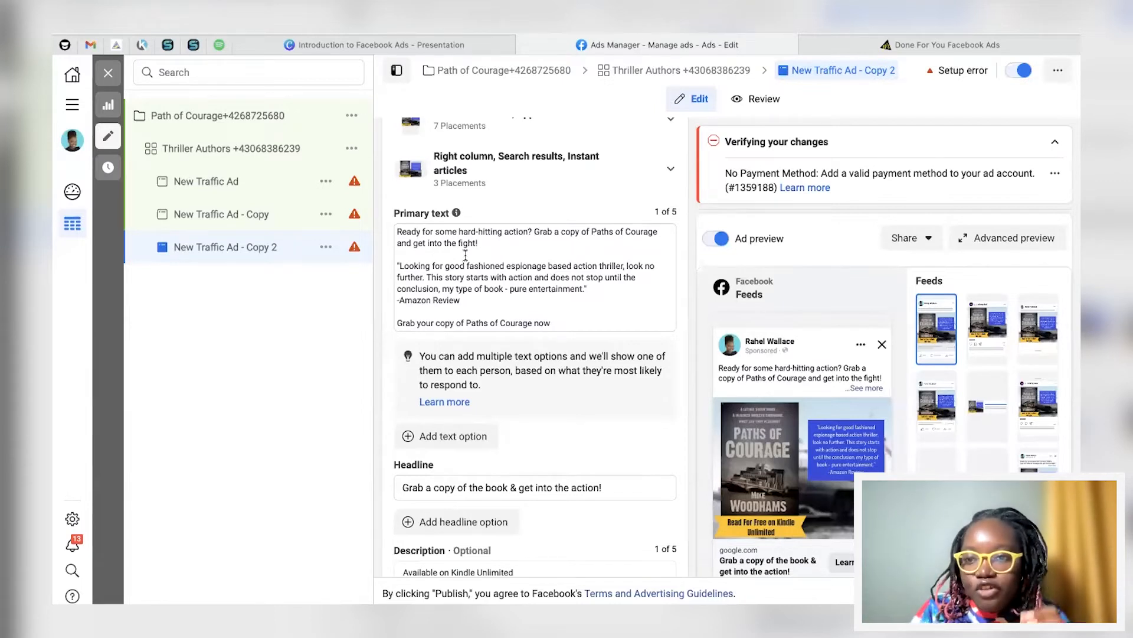
{"action": "scroll", "coordinate": [828, 371], "scroll_direction": "down", "scroll_amount": 1}
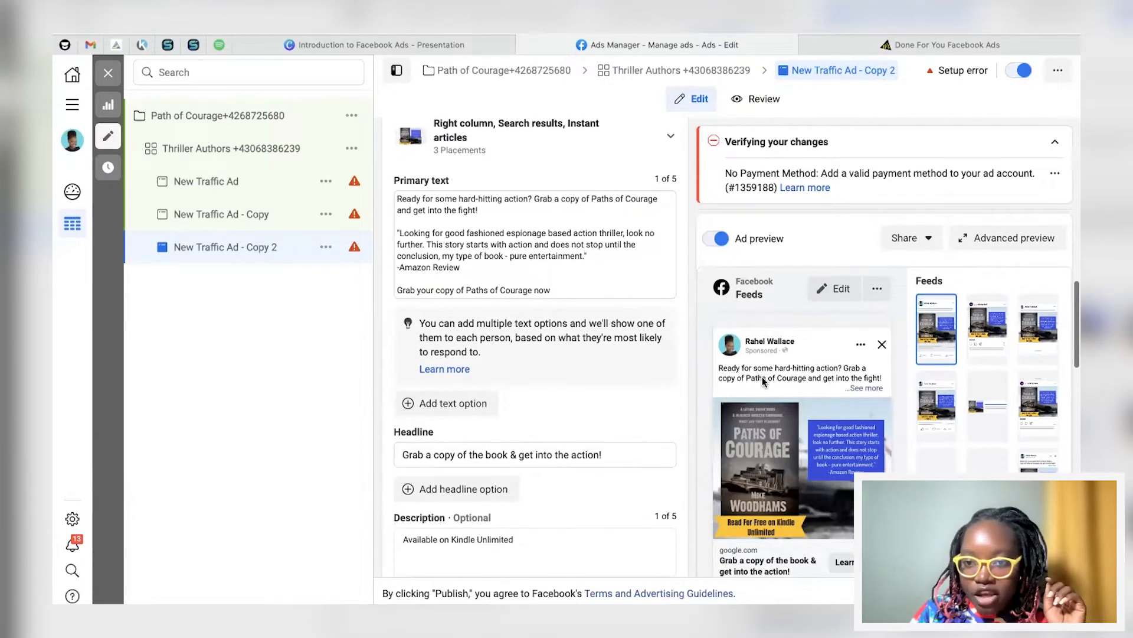
{"action": "scroll", "coordinate": [773, 492], "scroll_direction": "down", "scroll_amount": 2}
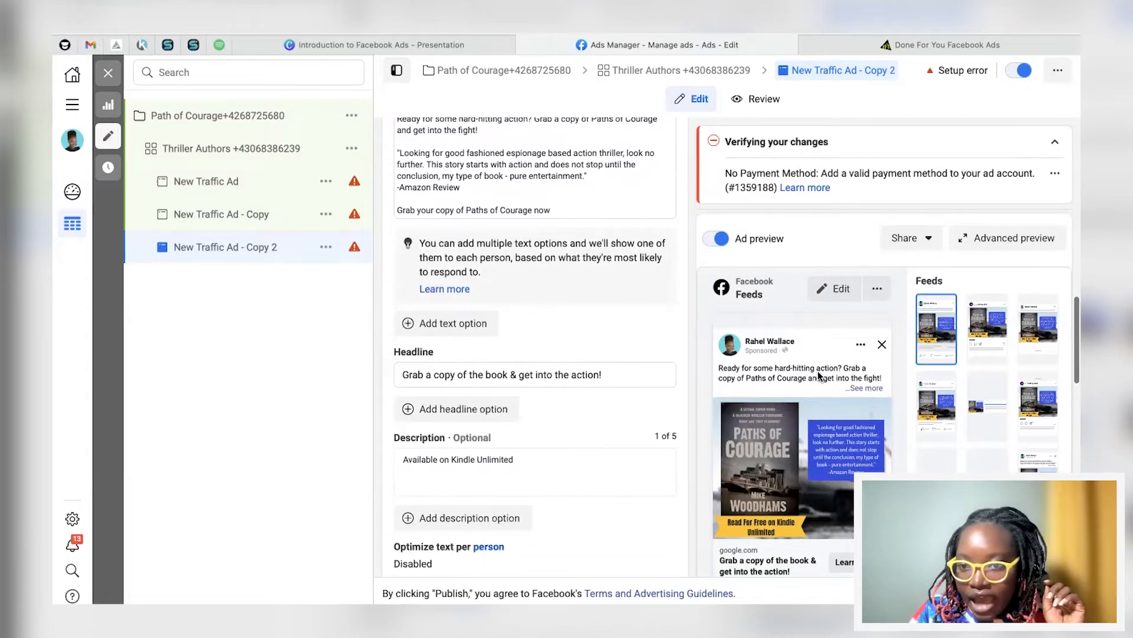
{"action": "left_click", "coordinate": [864, 389]}
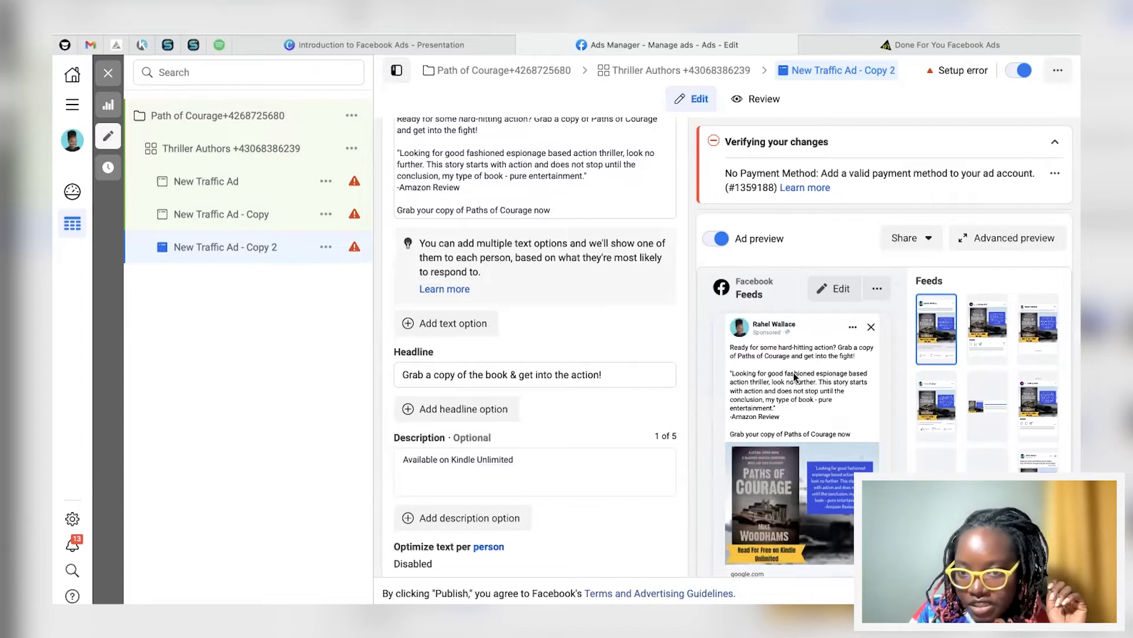
{"action": "scroll", "coordinate": [602, 295], "scroll_direction": "up", "scroll_amount": 4}
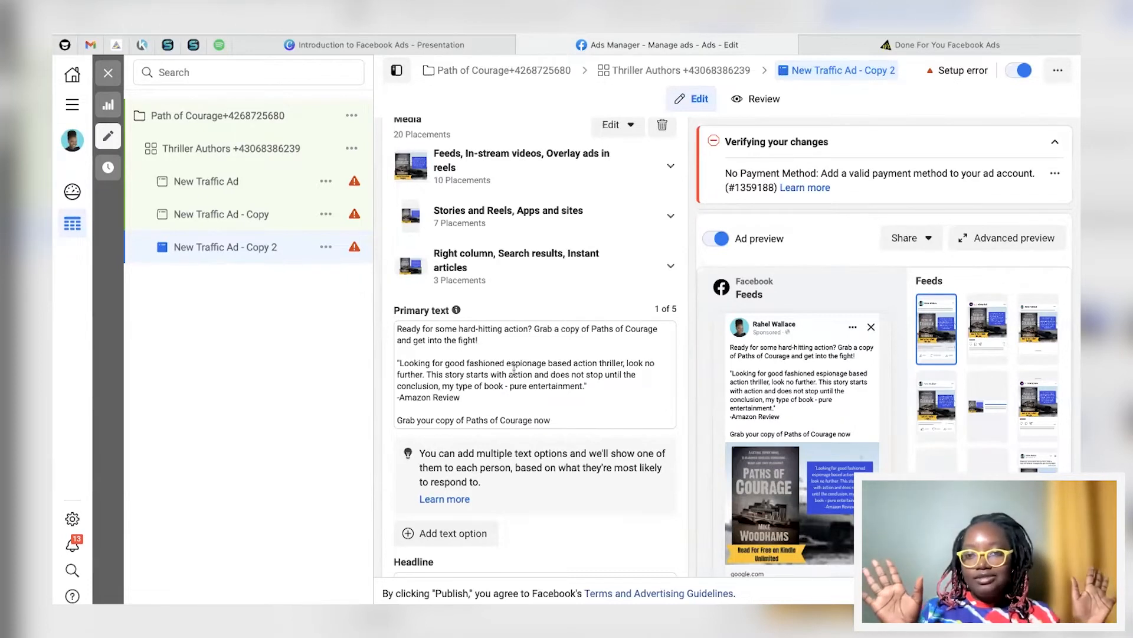
{"action": "scroll", "coordinate": [515, 369], "scroll_direction": "down", "scroll_amount": 5}
{"action": "scroll", "coordinate": [518, 323], "scroll_direction": "up", "scroll_amount": 3}
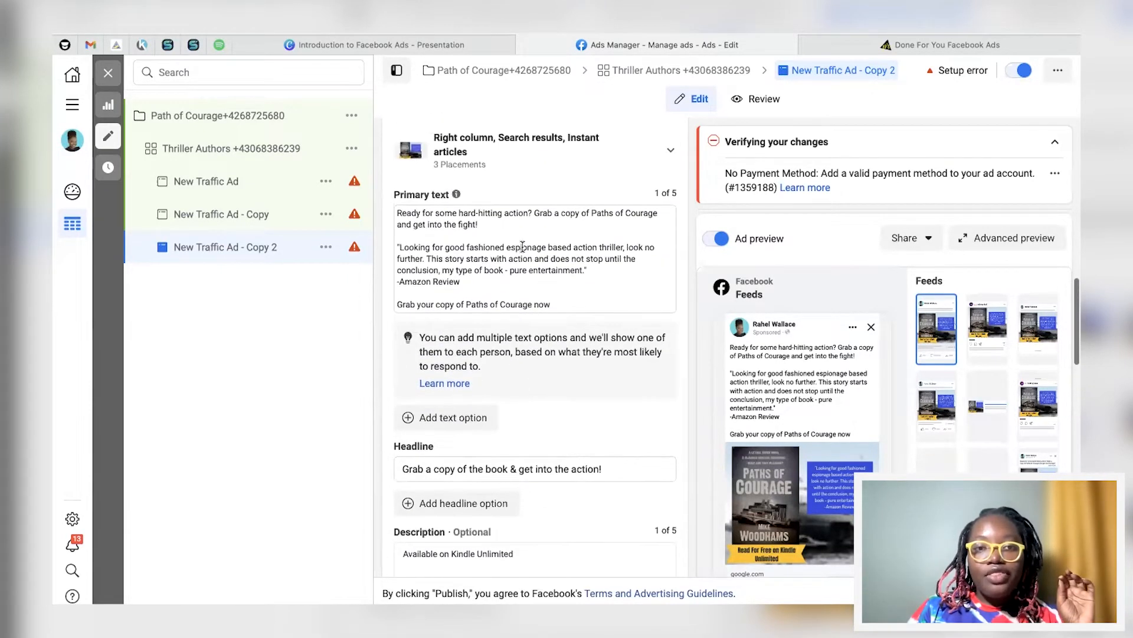
{"action": "scroll", "coordinate": [521, 258], "scroll_direction": "down", "scroll_amount": 10}
{"action": "scroll", "coordinate": [512, 384], "scroll_direction": "down", "scroll_amount": 6}
{"action": "scroll", "coordinate": [511, 383], "scroll_direction": "down", "scroll_amount": 4}
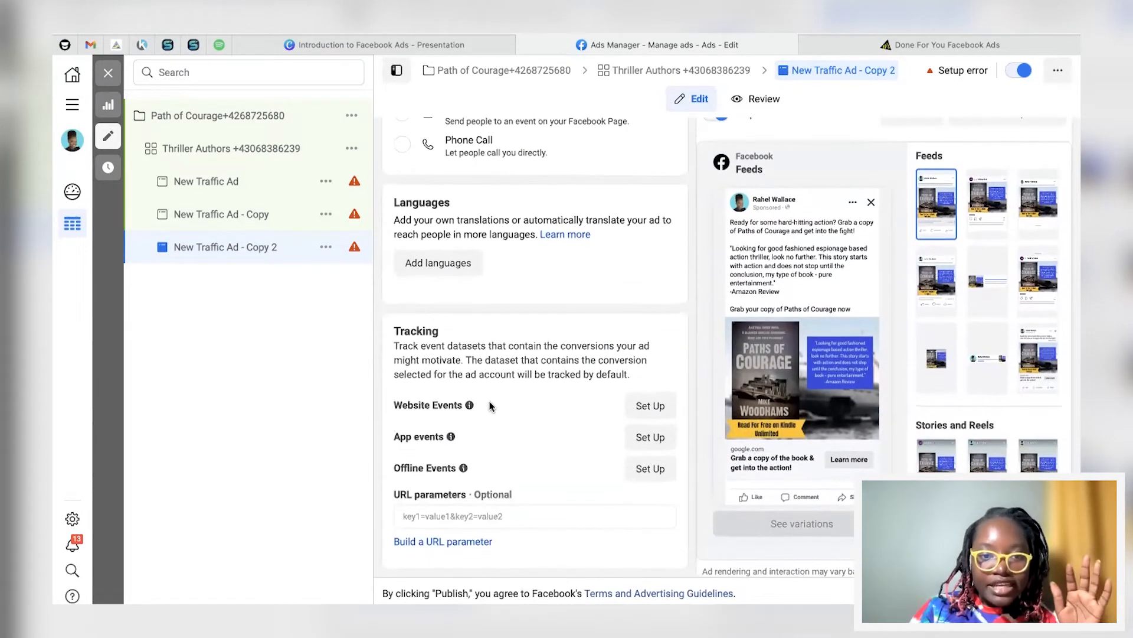
{"action": "scroll", "coordinate": [532, 384], "scroll_direction": "up", "scroll_amount": 4}
{"action": "scroll", "coordinate": [481, 371], "scroll_direction": "up", "scroll_amount": 10}
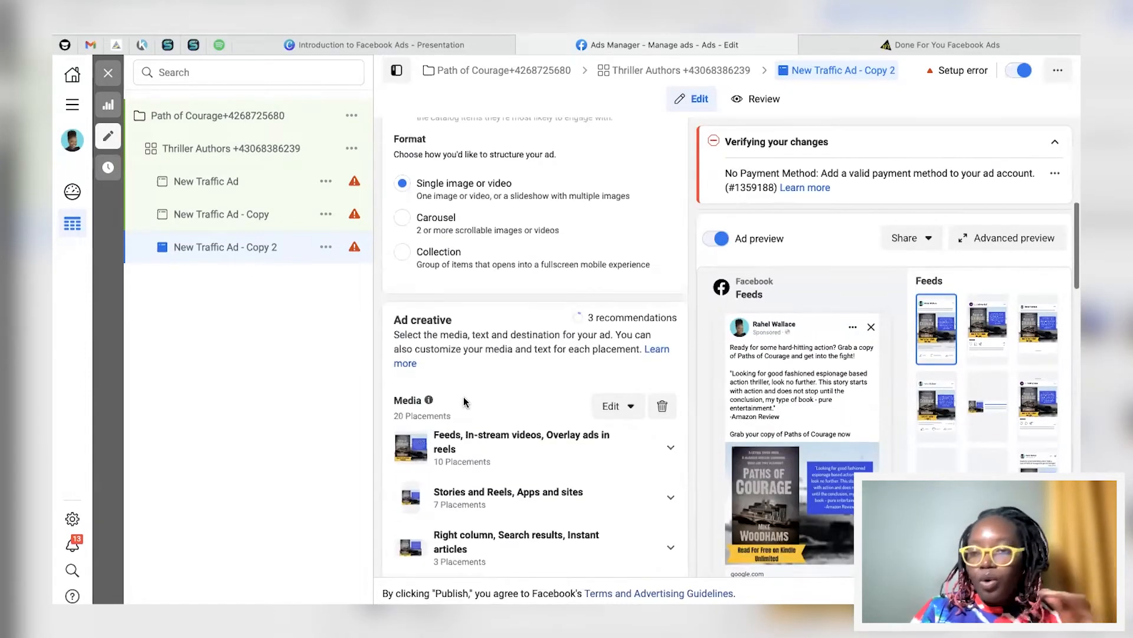
Step: Open and scroll through the Path of Courage campaign settings
{"action": "scroll", "coordinate": [463, 397], "scroll_direction": "up", "scroll_amount": 6}
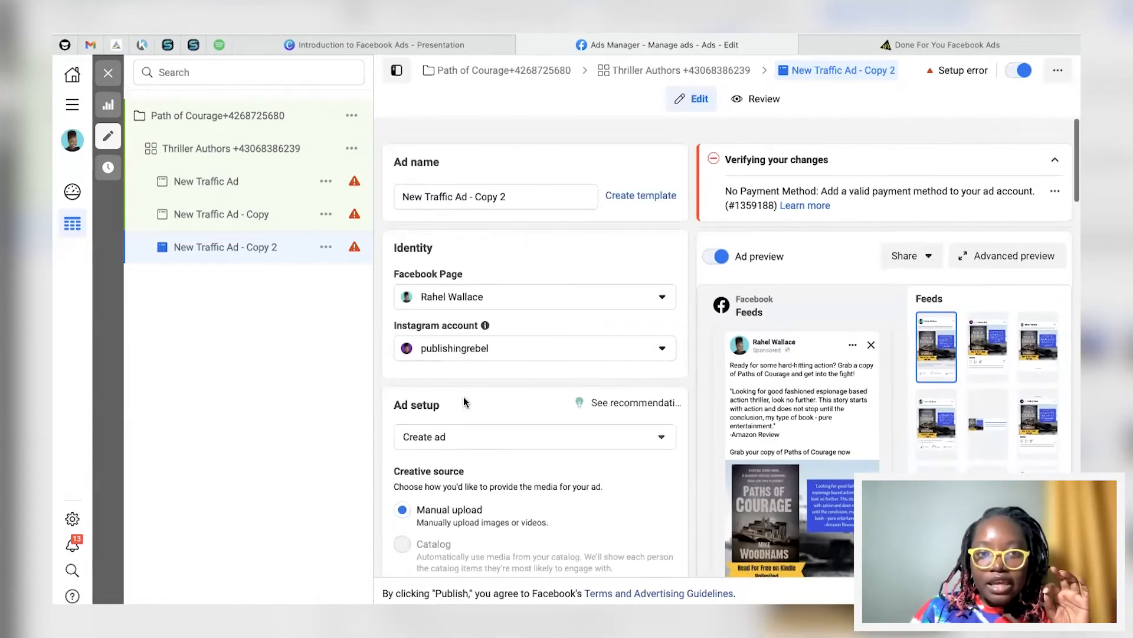
{"action": "left_click", "coordinate": [228, 118]}
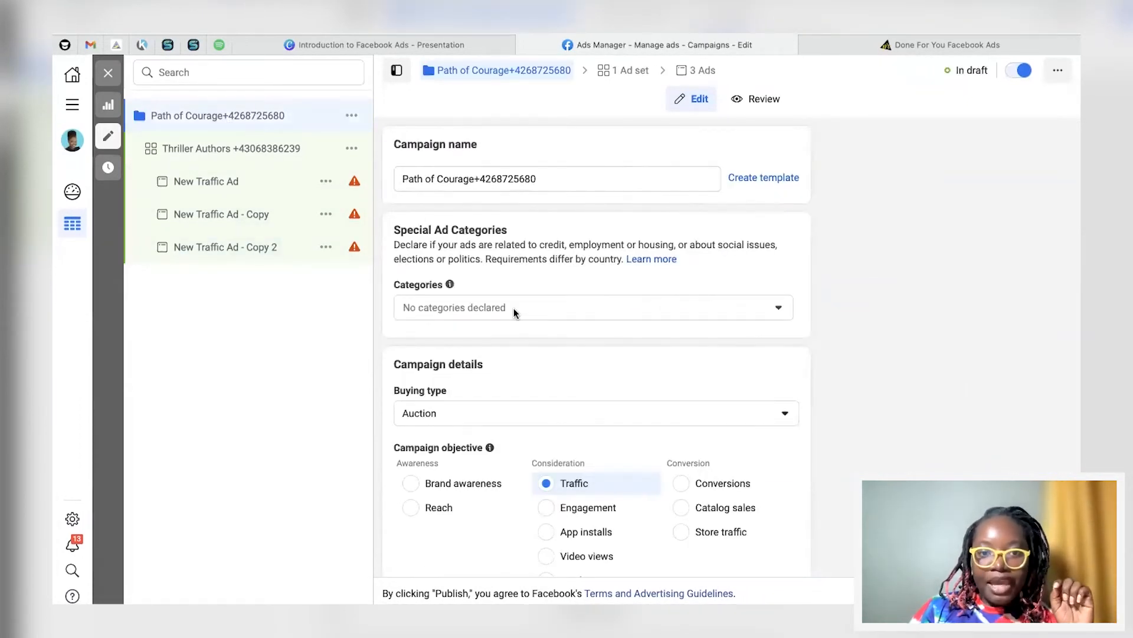
{"action": "scroll", "coordinate": [514, 313], "scroll_direction": "down", "scroll_amount": 3}
{"action": "scroll", "coordinate": [558, 324], "scroll_direction": "down", "scroll_amount": 1}
{"action": "scroll", "coordinate": [555, 324], "scroll_direction": "up", "scroll_amount": 1}
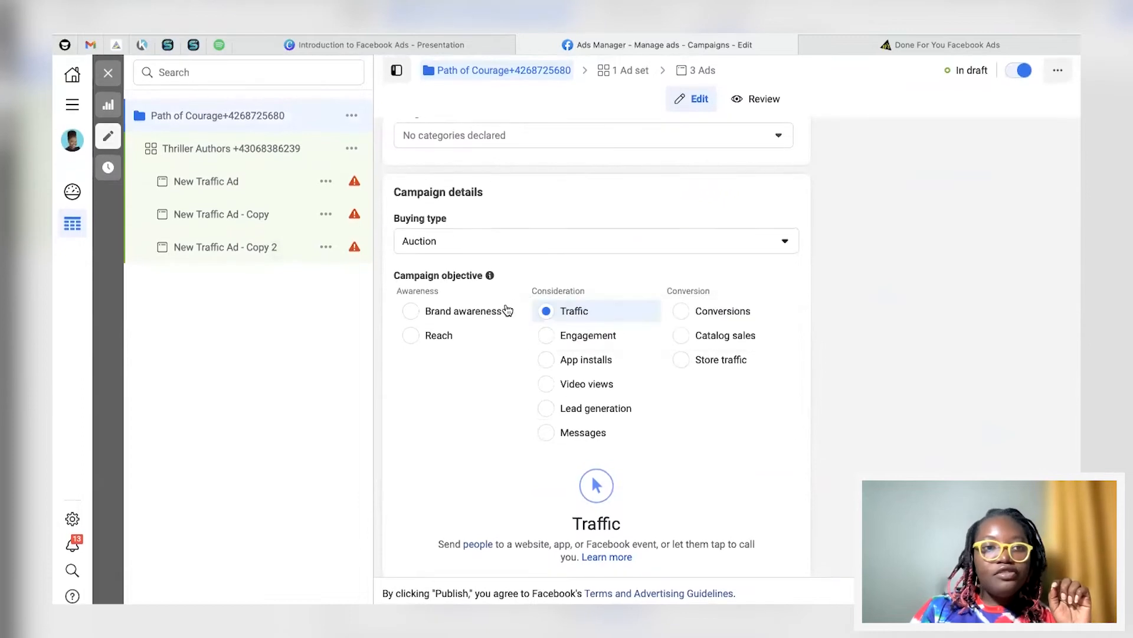
Step: Review the Thriller Authors ad set's audience and placements, then open the original New Traffic Ad
{"action": "left_click", "coordinate": [251, 151]}
{"action": "scroll", "coordinate": [542, 380], "scroll_direction": "down", "scroll_amount": 1}
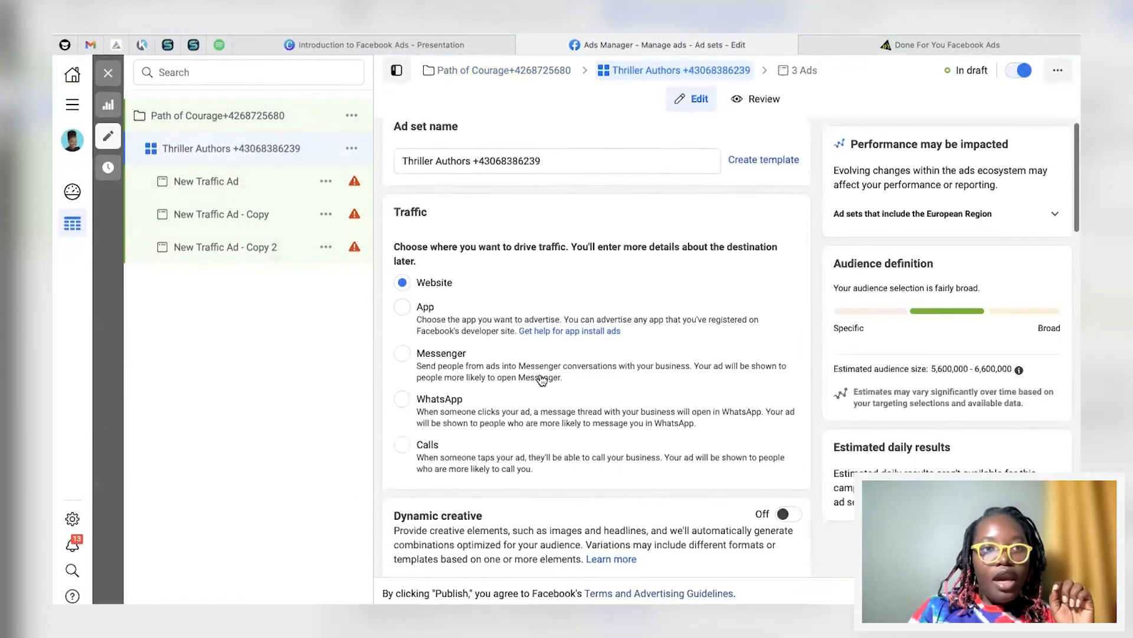
{"action": "scroll", "coordinate": [539, 374], "scroll_direction": "down", "scroll_amount": 1}
{"action": "scroll", "coordinate": [531, 366], "scroll_direction": "up", "scroll_amount": 2}
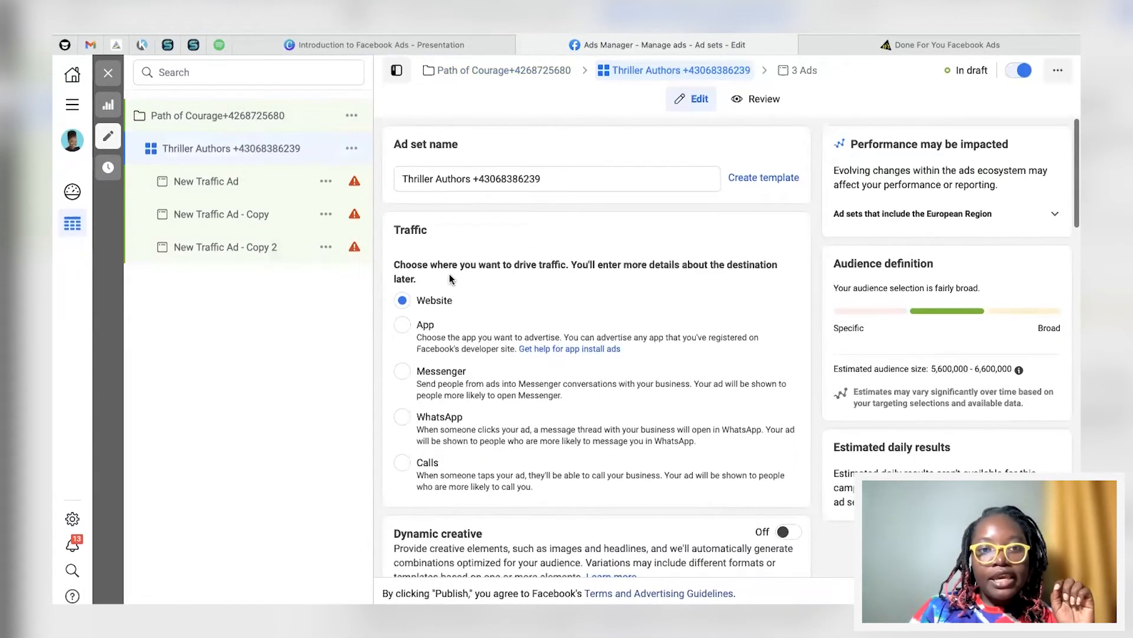
{"action": "scroll", "coordinate": [467, 304], "scroll_direction": "down", "scroll_amount": 10}
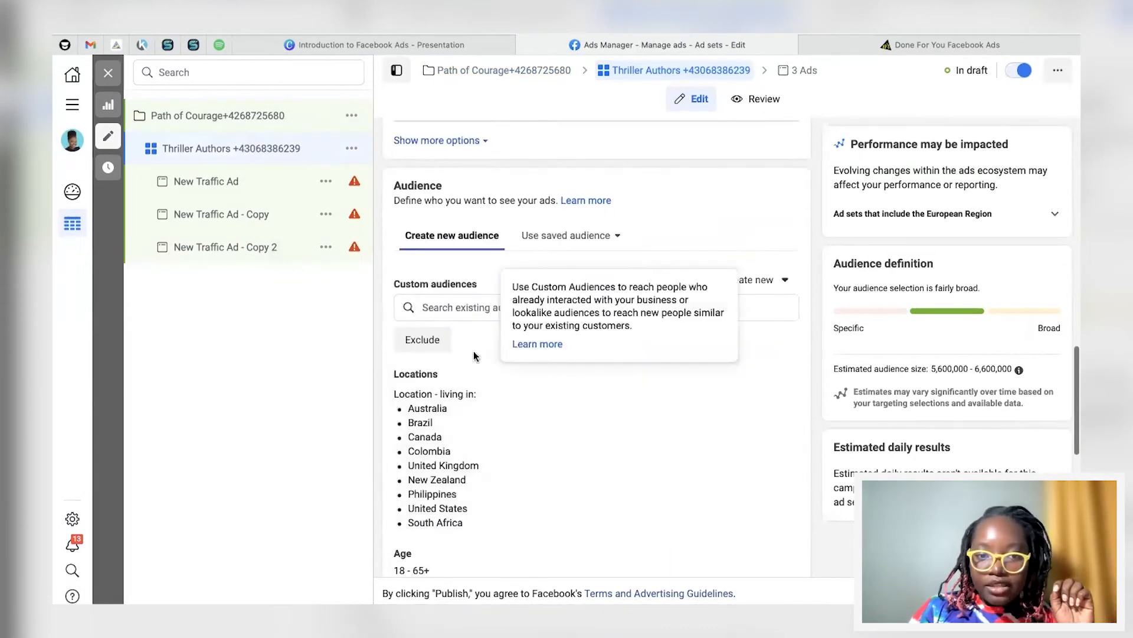
{"action": "scroll", "coordinate": [438, 444], "scroll_direction": "down", "scroll_amount": 2}
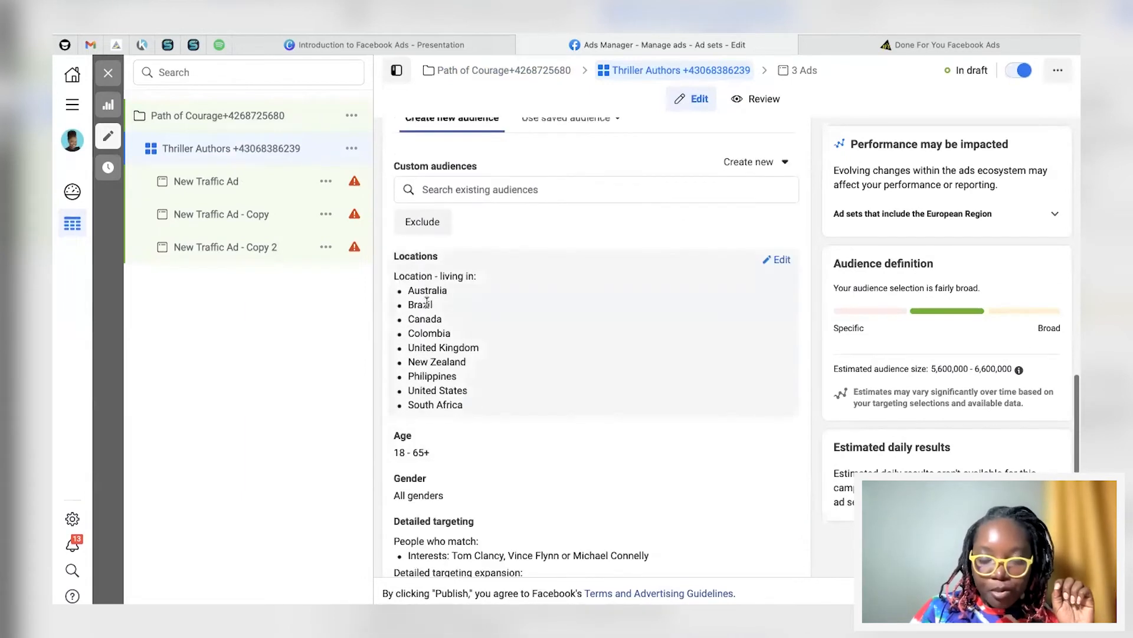
{"action": "scroll", "coordinate": [498, 372], "scroll_direction": "down", "scroll_amount": 3}
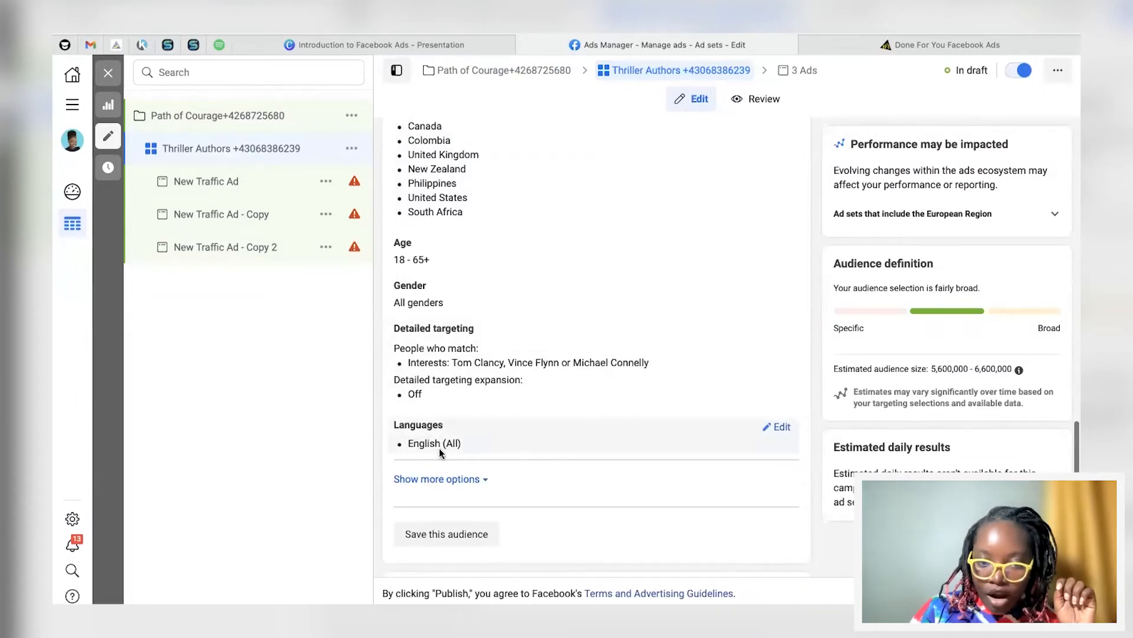
{"action": "scroll", "coordinate": [452, 556], "scroll_direction": "down", "scroll_amount": 3}
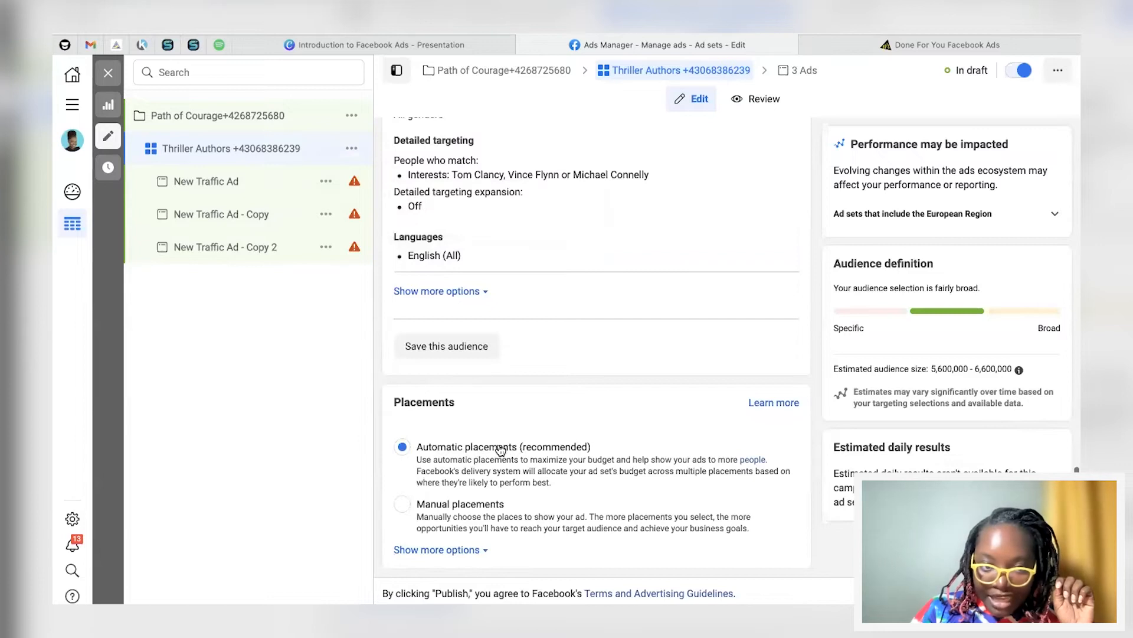
{"action": "left_click", "coordinate": [223, 190]}
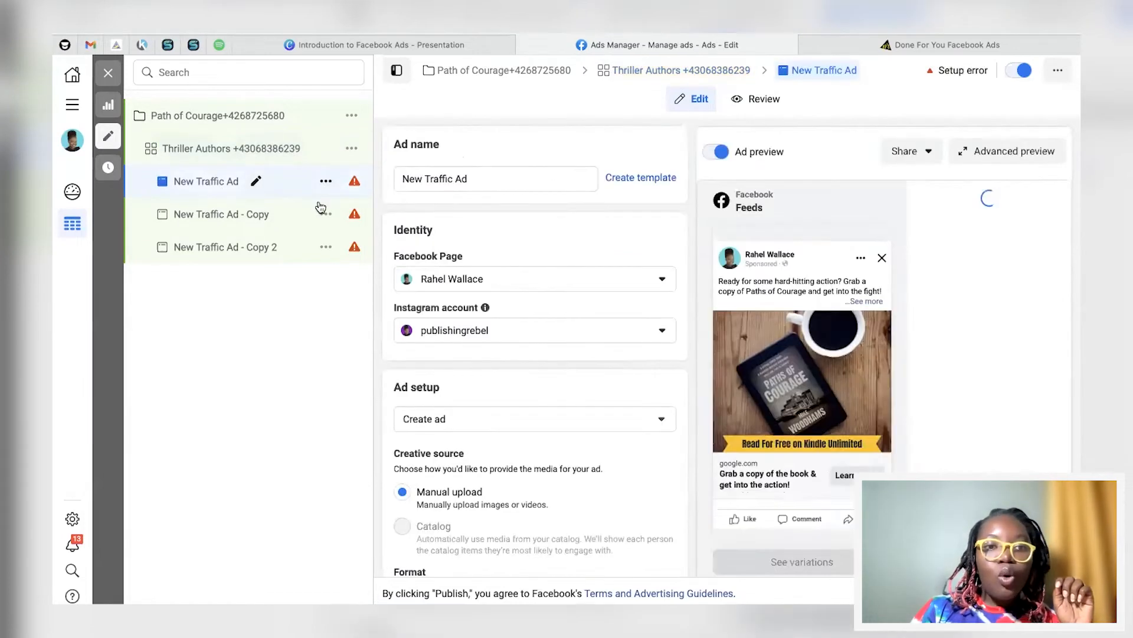
{"action": "scroll", "coordinate": [480, 371], "scroll_direction": "down", "scroll_amount": 5}
{"action": "scroll", "coordinate": [476, 276], "scroll_direction": "down", "scroll_amount": 2}
{"action": "scroll", "coordinate": [533, 273], "scroll_direction": "up", "scroll_amount": 4}
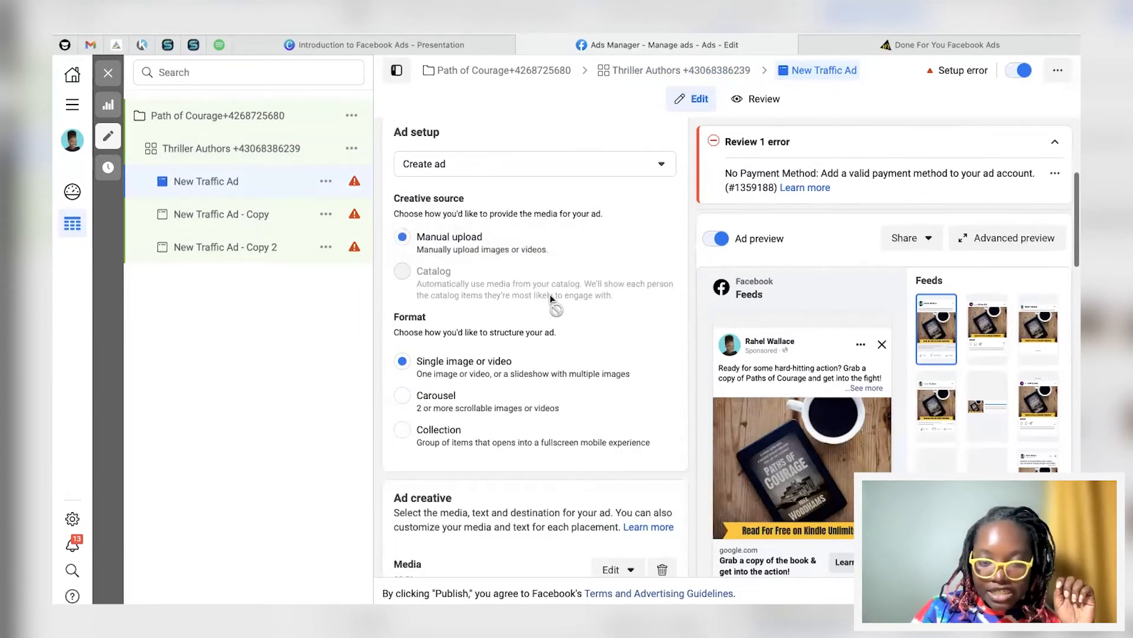
{"action": "scroll", "coordinate": [518, 395], "scroll_direction": "down", "scroll_amount": 5}
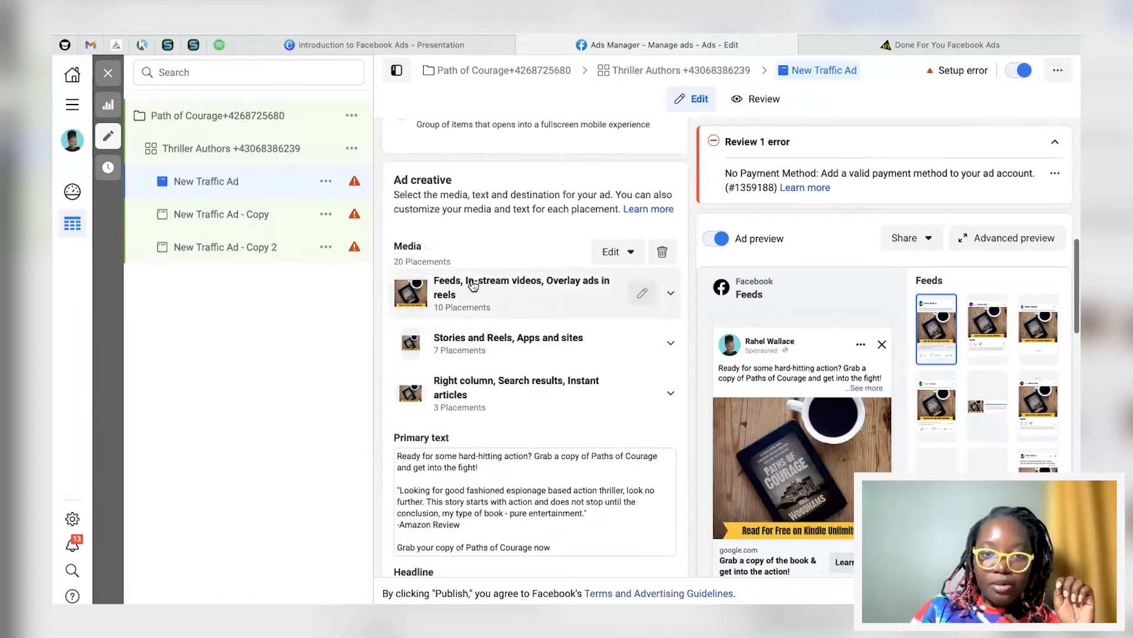
{"action": "scroll", "coordinate": [466, 354], "scroll_direction": "down", "scroll_amount": 3}
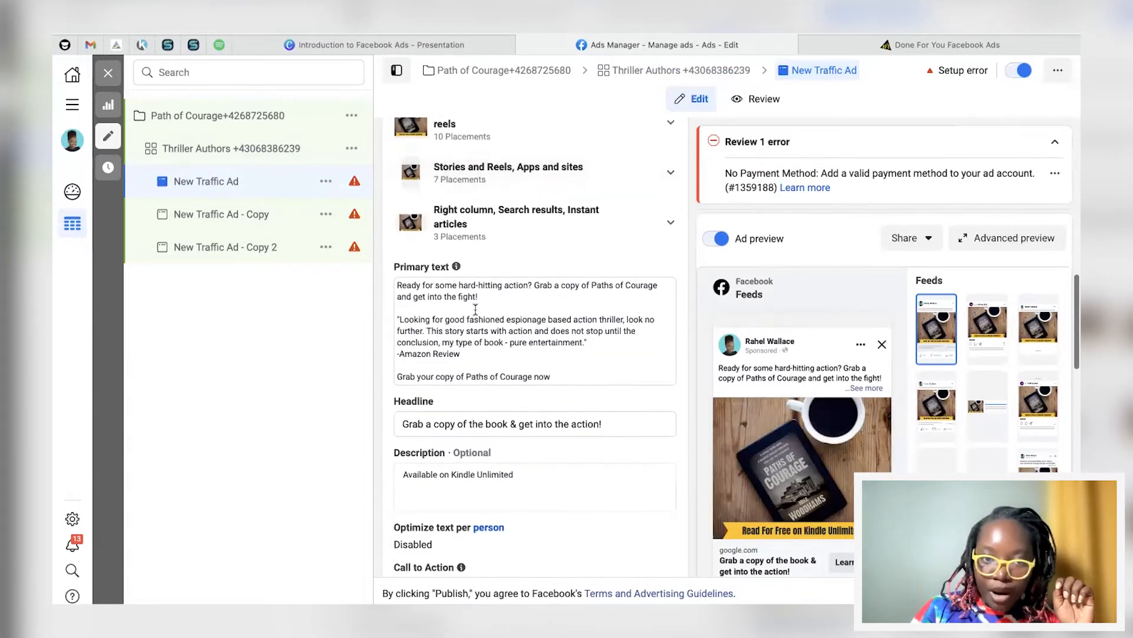
{"action": "scroll", "coordinate": [496, 305], "scroll_direction": "down", "scroll_amount": 2}
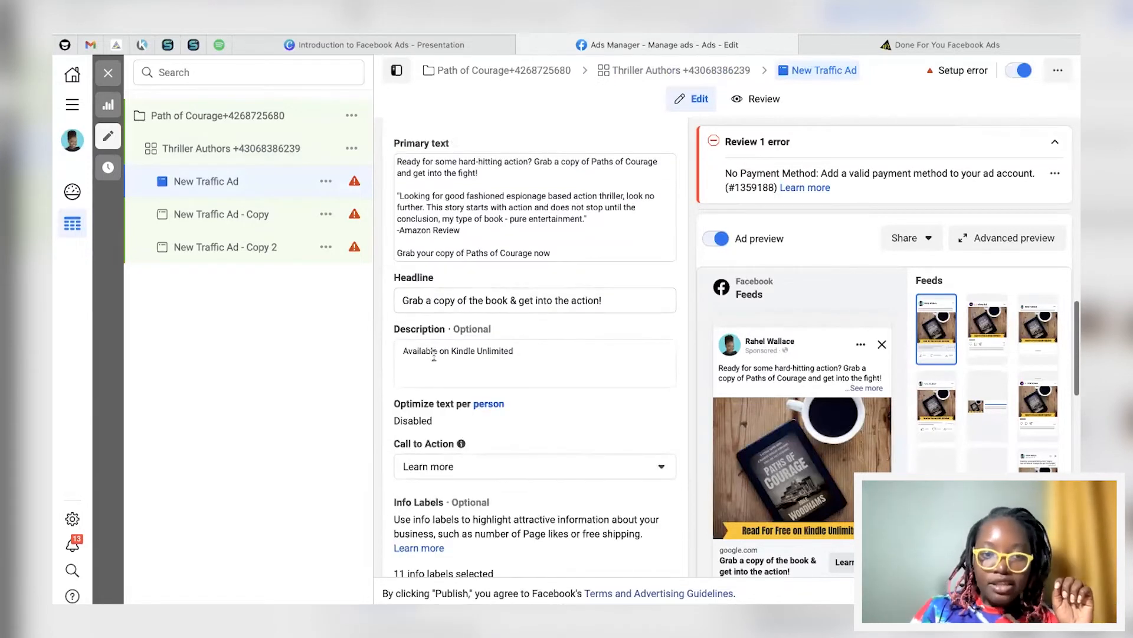
{"action": "scroll", "coordinate": [434, 356], "scroll_direction": "down", "scroll_amount": 8}
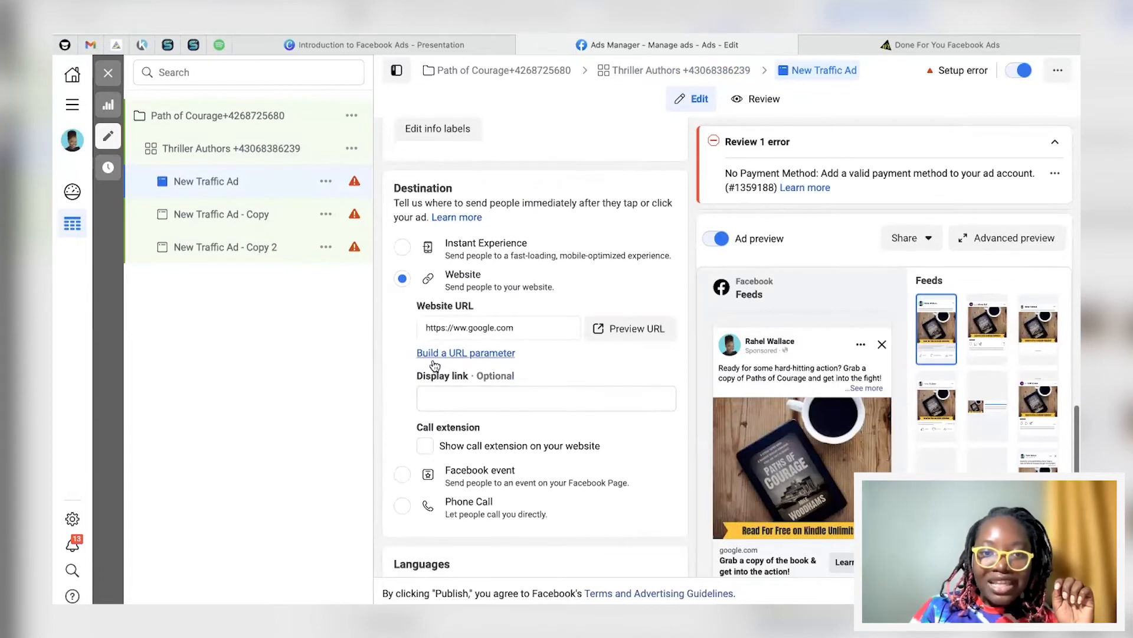
{"action": "left_click", "coordinate": [457, 327]}
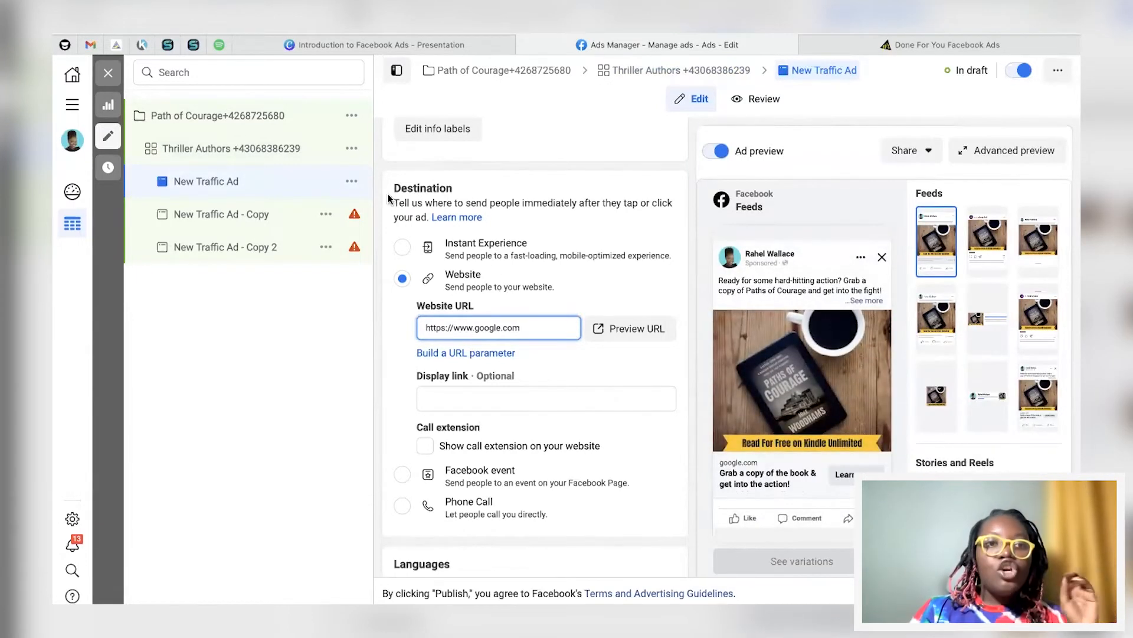
{"action": "left_click", "coordinate": [327, 182]}
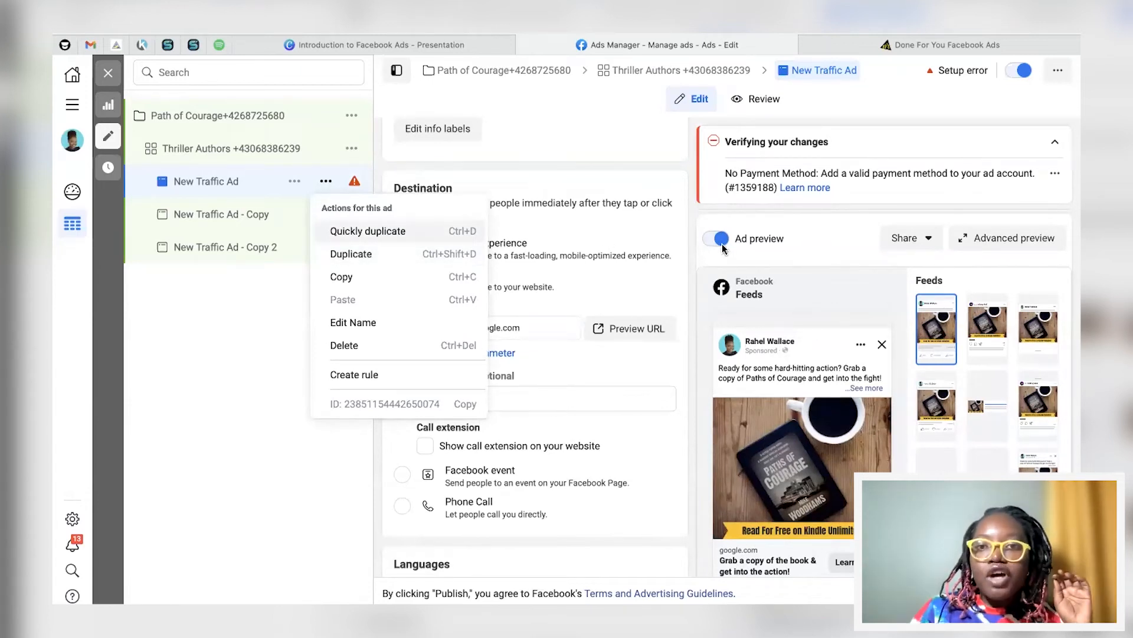
Step: Close New Traffic Ad's action list to view the cozy mystery ad set's 303 results
{"action": "left_click", "coordinate": [691, 177]}
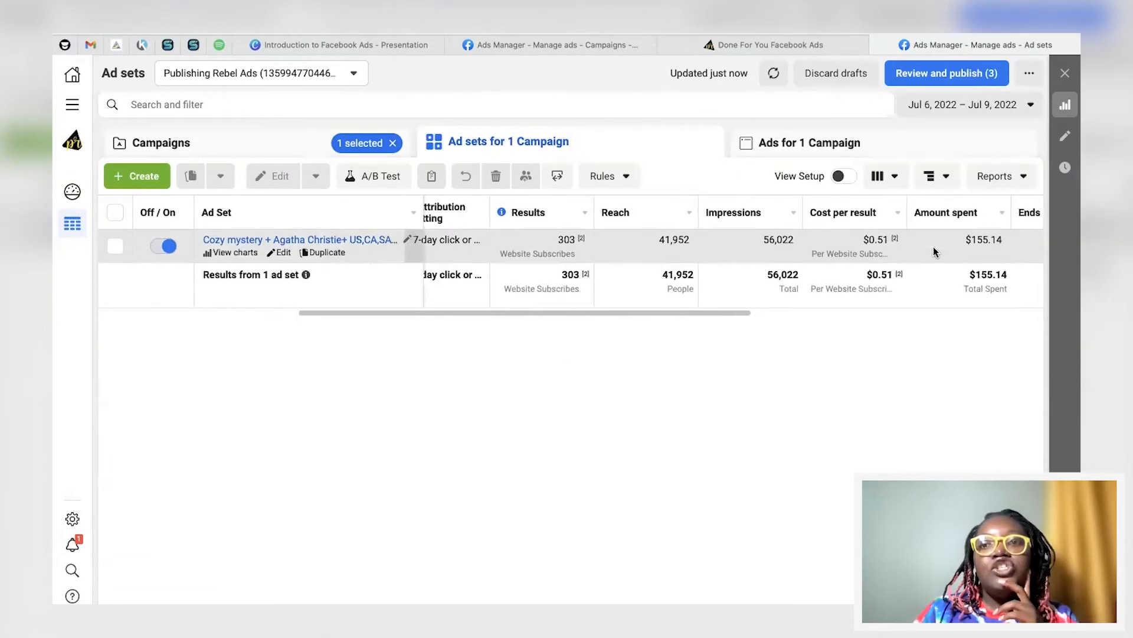
Step: Check the date range, then list the Cozy mystery ad set's Ebook&Coffee and Bed&Breakfast ads
{"action": "left_click", "coordinate": [989, 111]}
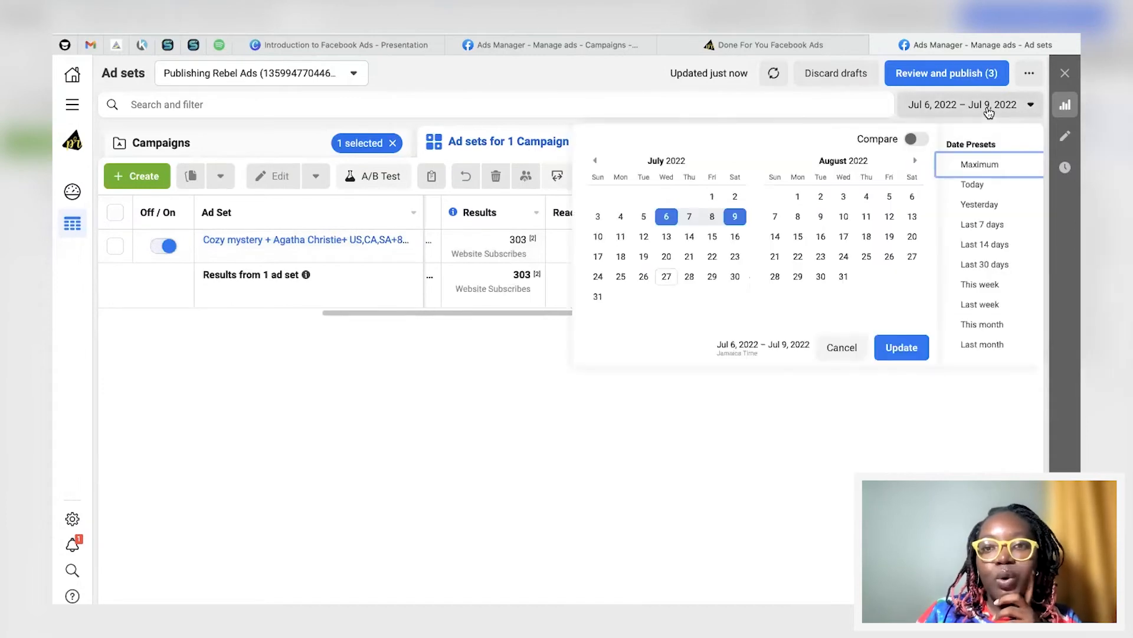
{"action": "left_click", "coordinate": [705, 424]}
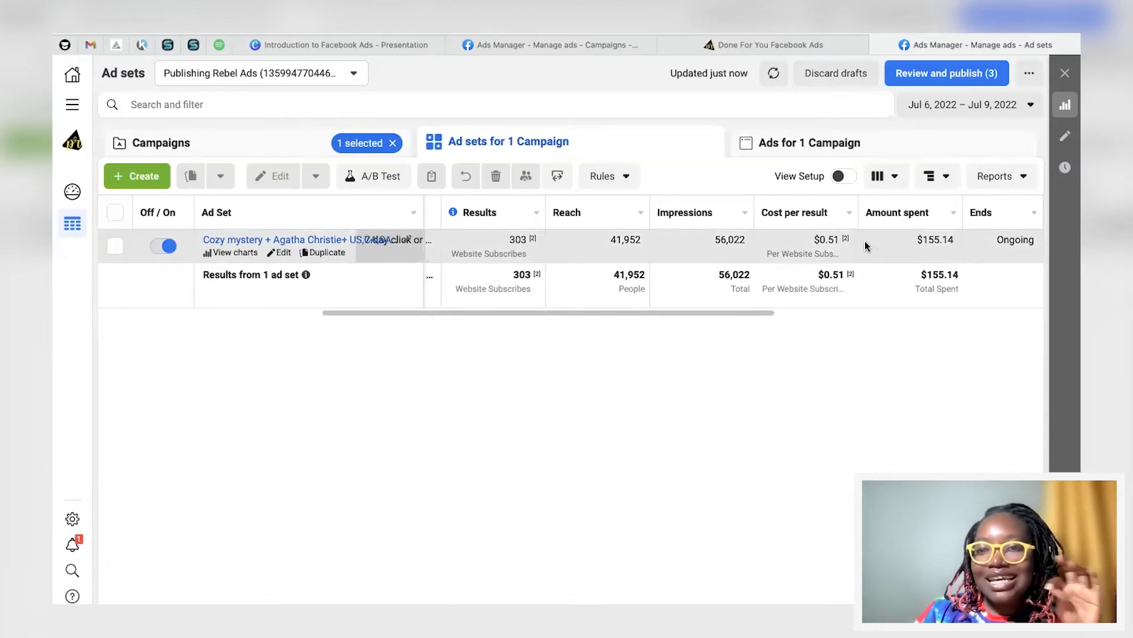
{"action": "scroll", "coordinate": [735, 259], "scroll_direction": "left", "scroll_amount": 3}
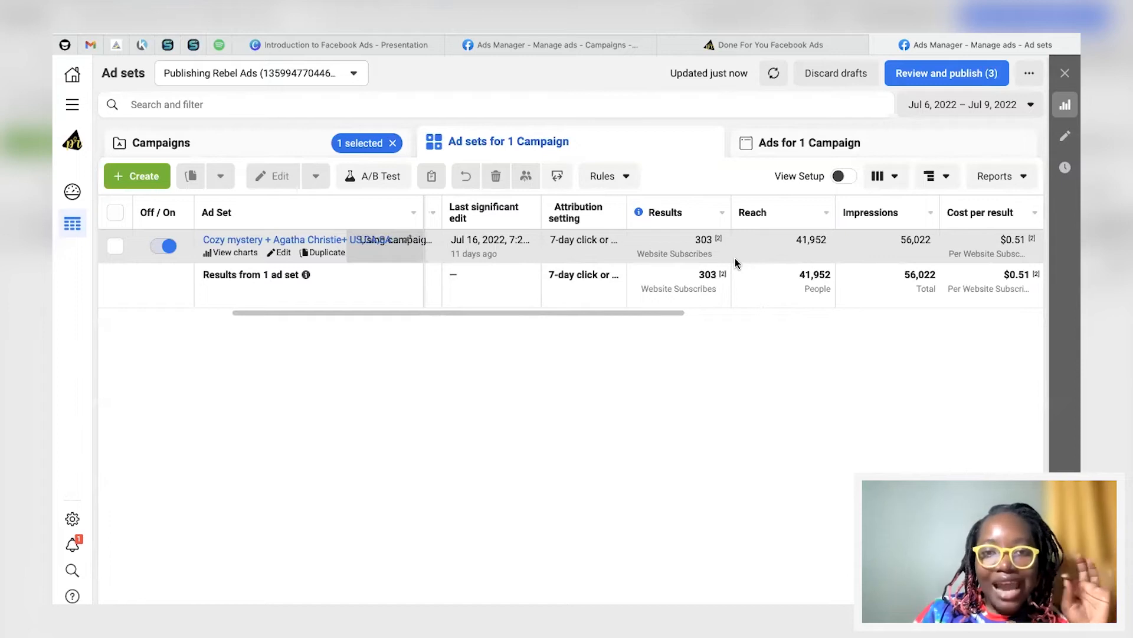
{"action": "mouse_move", "coordinate": [676, 252]}
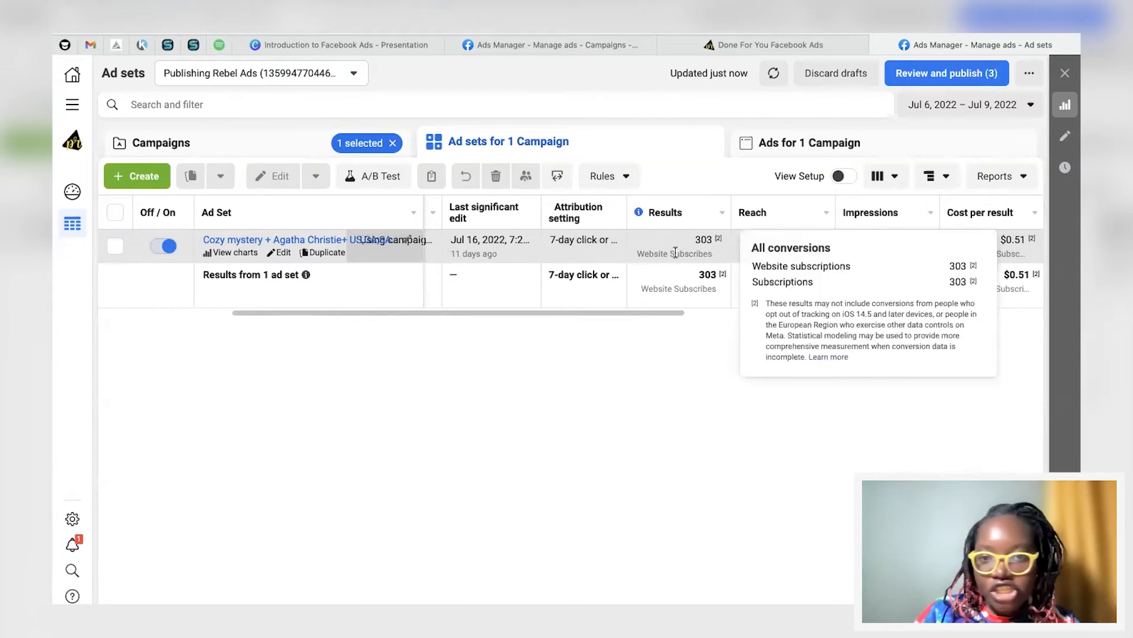
{"action": "scroll", "coordinate": [713, 239], "scroll_direction": "right", "scroll_amount": 3}
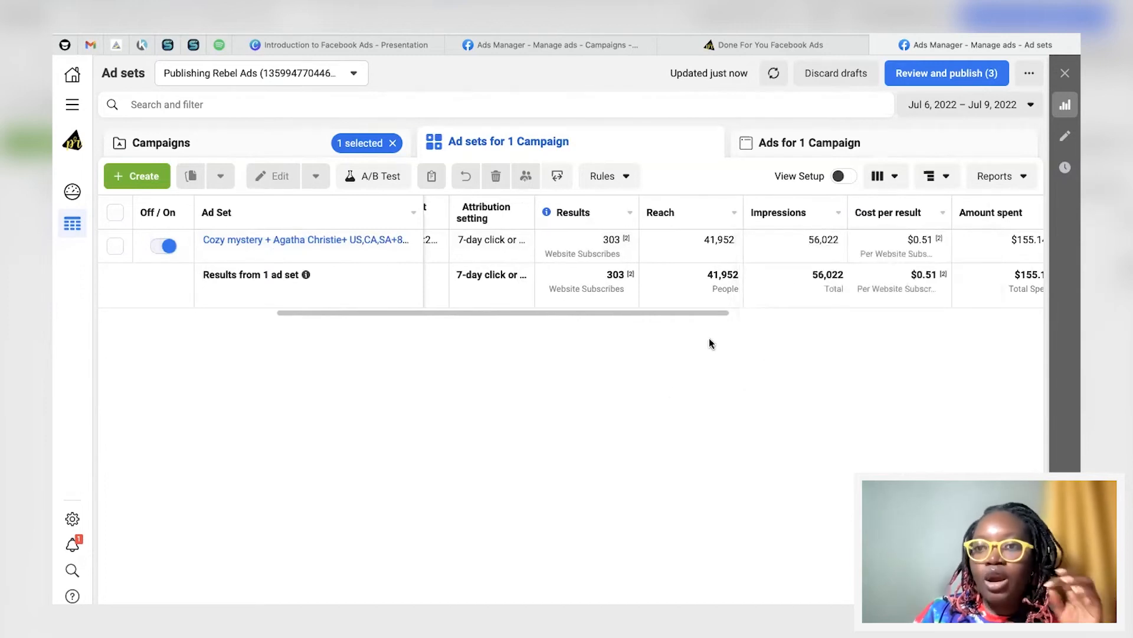
{"action": "left_click", "coordinate": [301, 239]}
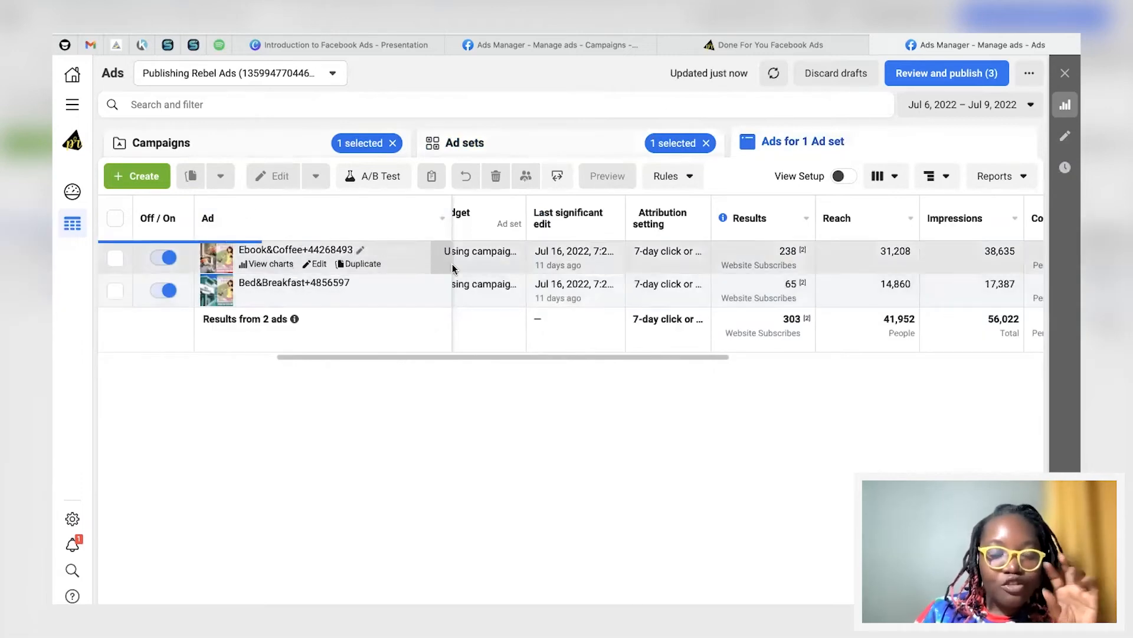
{"action": "scroll", "coordinate": [570, 270], "scroll_direction": "left", "scroll_amount": 2}
{"action": "scroll", "coordinate": [570, 271], "scroll_direction": "right", "scroll_amount": 4}
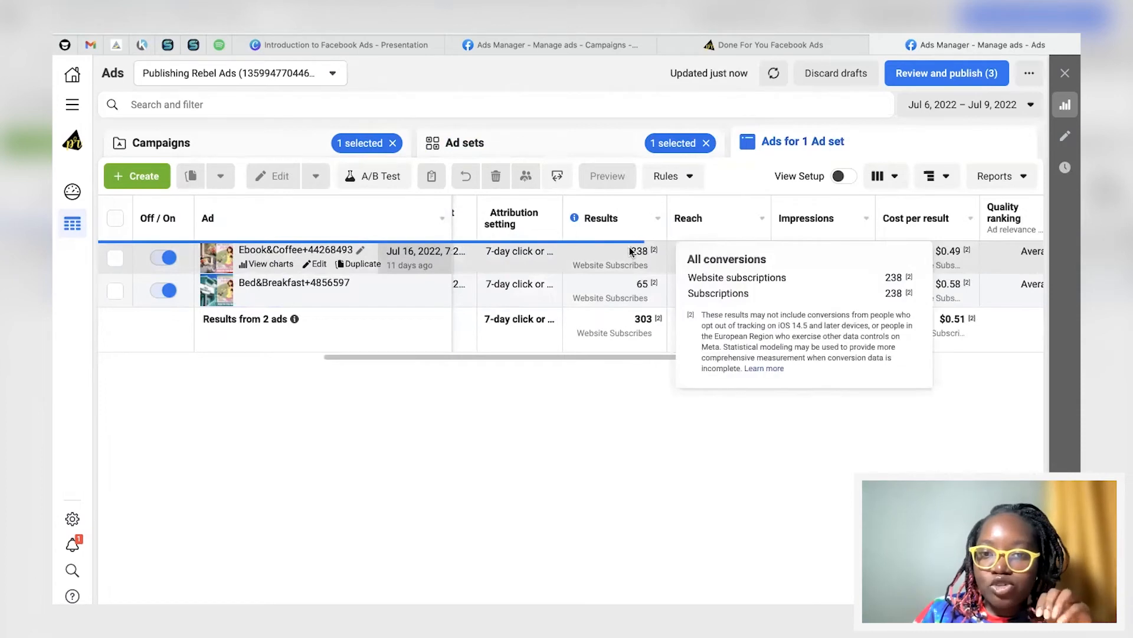
{"action": "scroll", "coordinate": [828, 288], "scroll_direction": "right", "scroll_amount": 2}
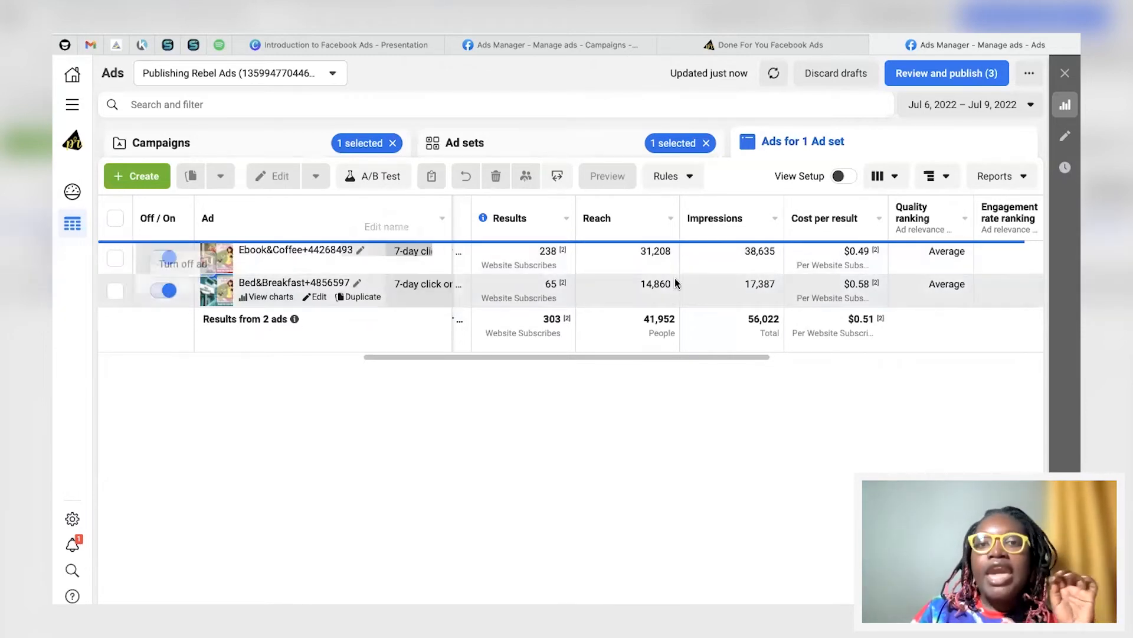
{"action": "mouse_move", "coordinate": [847, 279]}
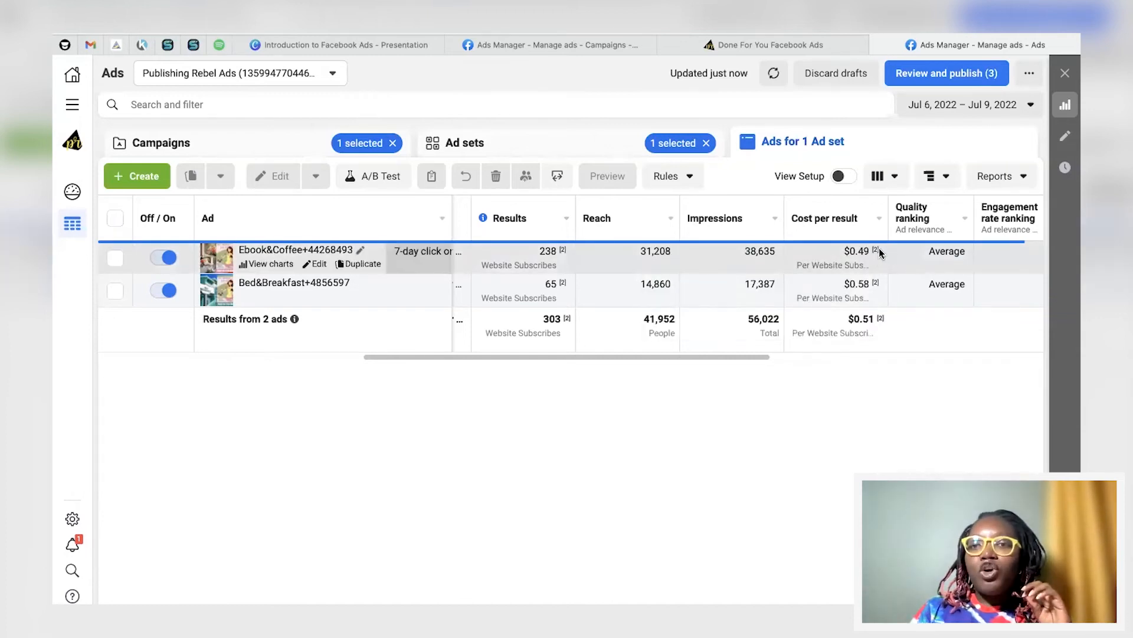
{"action": "left_click", "coordinate": [880, 176]}
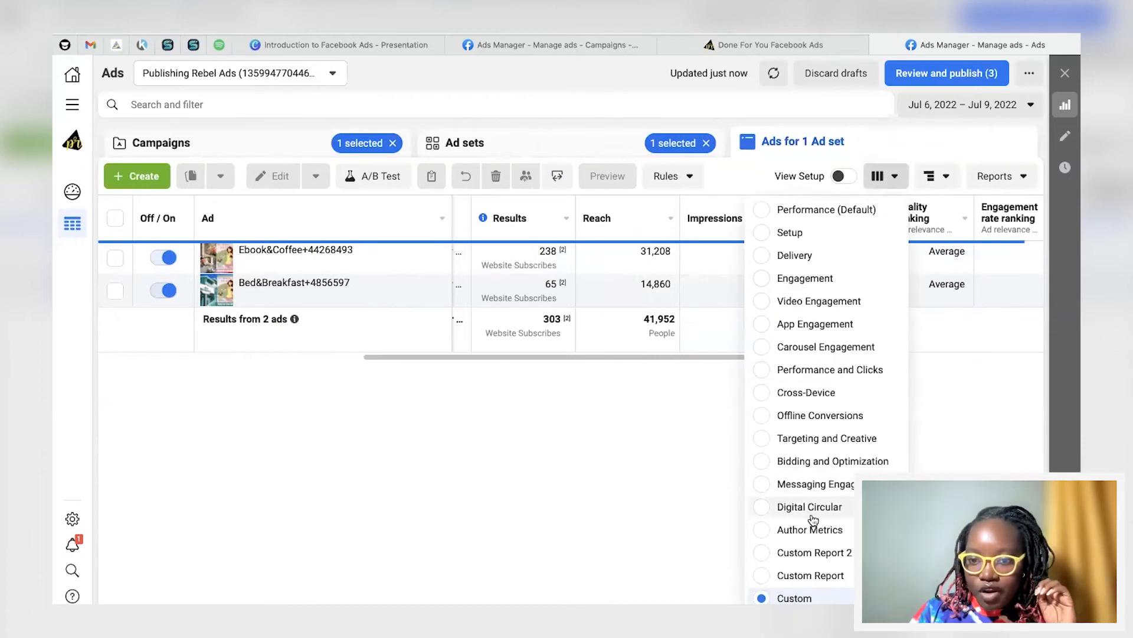
Step: Apply the Author Metrics column preset and bring link clicks, CPC, CTR and CPM into view
{"action": "left_click", "coordinate": [810, 529]}
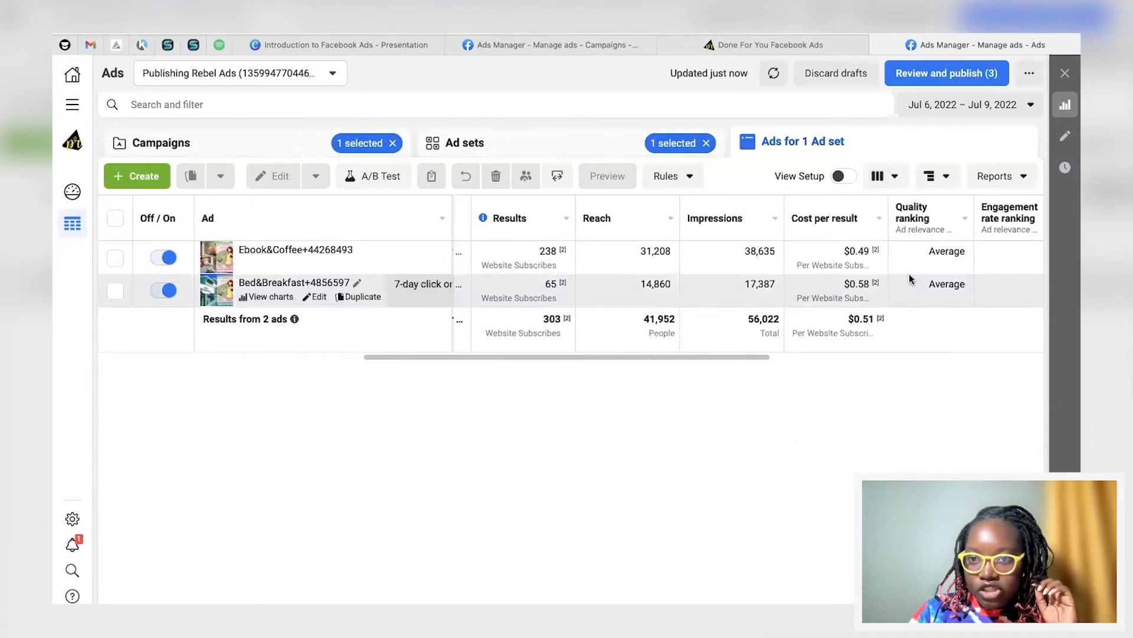
{"action": "scroll", "coordinate": [907, 274], "scroll_direction": "right", "scroll_amount": 3}
{"action": "scroll", "coordinate": [907, 275], "scroll_direction": "right", "scroll_amount": 5}
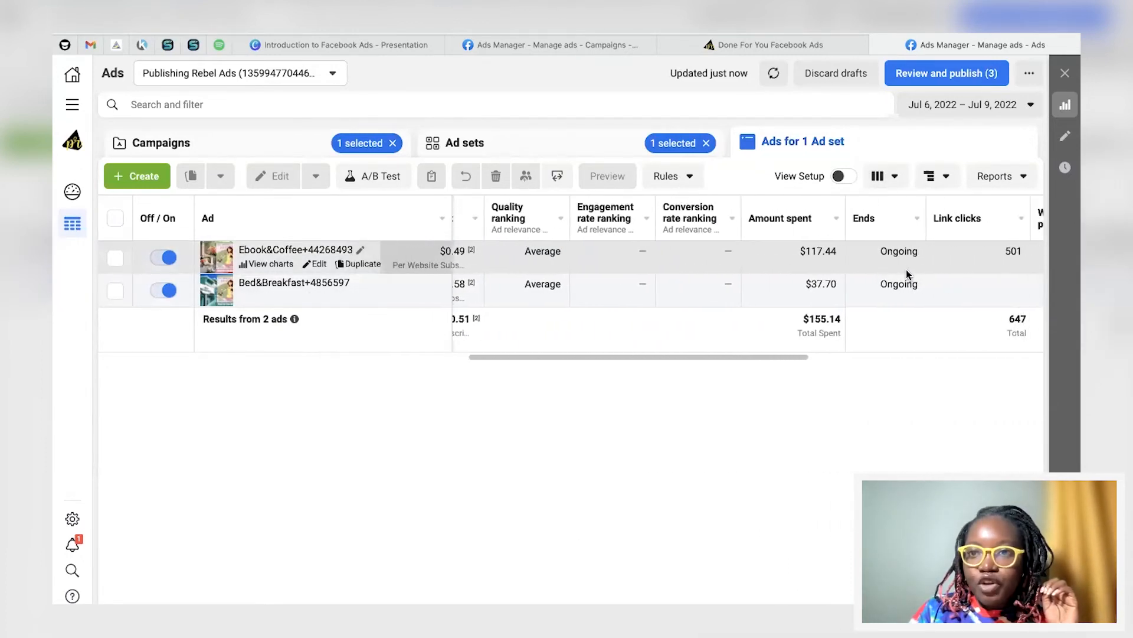
{"action": "scroll", "coordinate": [907, 274], "scroll_direction": "right", "scroll_amount": 5}
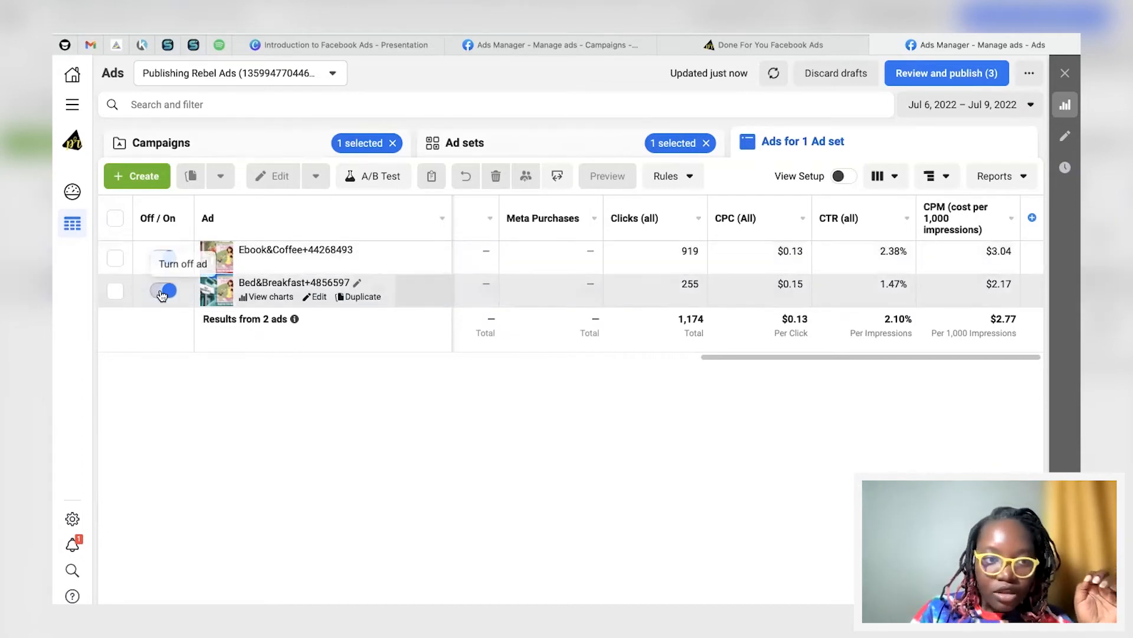
Step: Turn off the Bed&Breakfast ad and deselect its row, leaving Ebook&Coffee running
{"action": "left_click", "coordinate": [162, 291]}
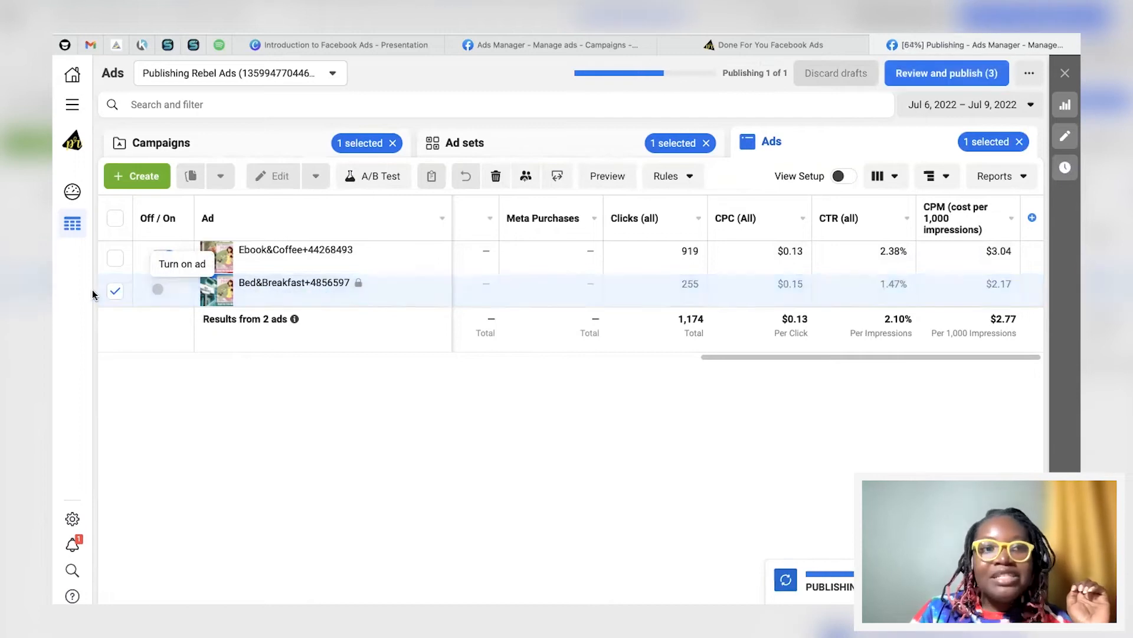
{"action": "left_click", "coordinate": [115, 258]}
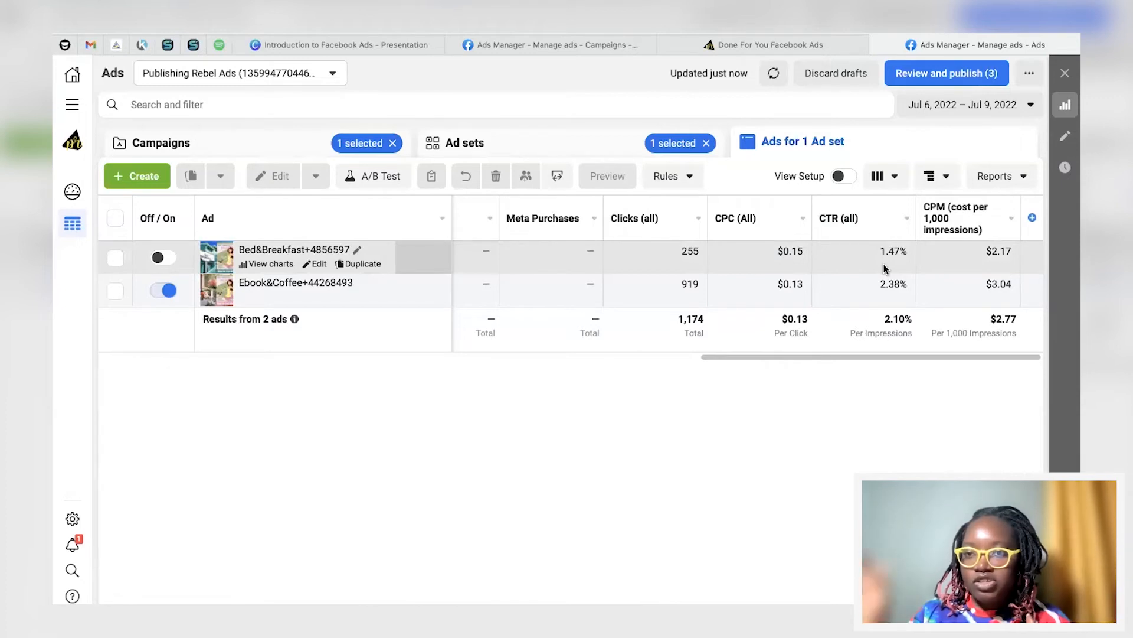
{"action": "mouse_move", "coordinate": [843, 225]}
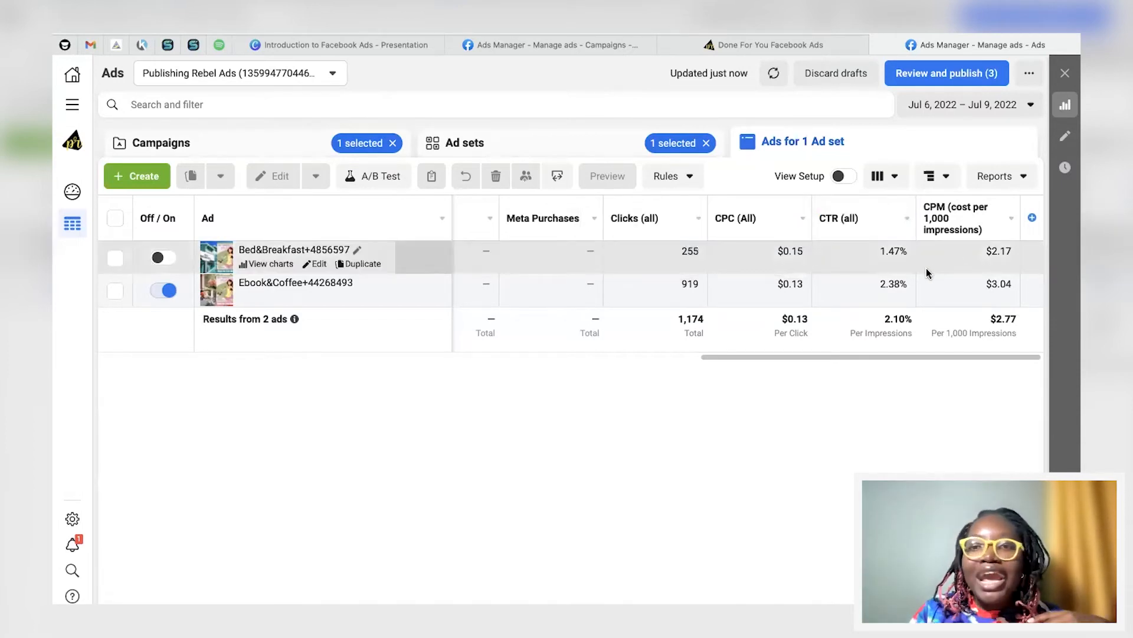
Step: Leave the ads table and advance the presentation to the Special Offer # 1 slide
{"action": "scroll", "coordinate": [703, 283], "scroll_direction": "left", "scroll_amount": 10}
{"action": "scroll", "coordinate": [702, 284], "scroll_direction": "left", "scroll_amount": 5}
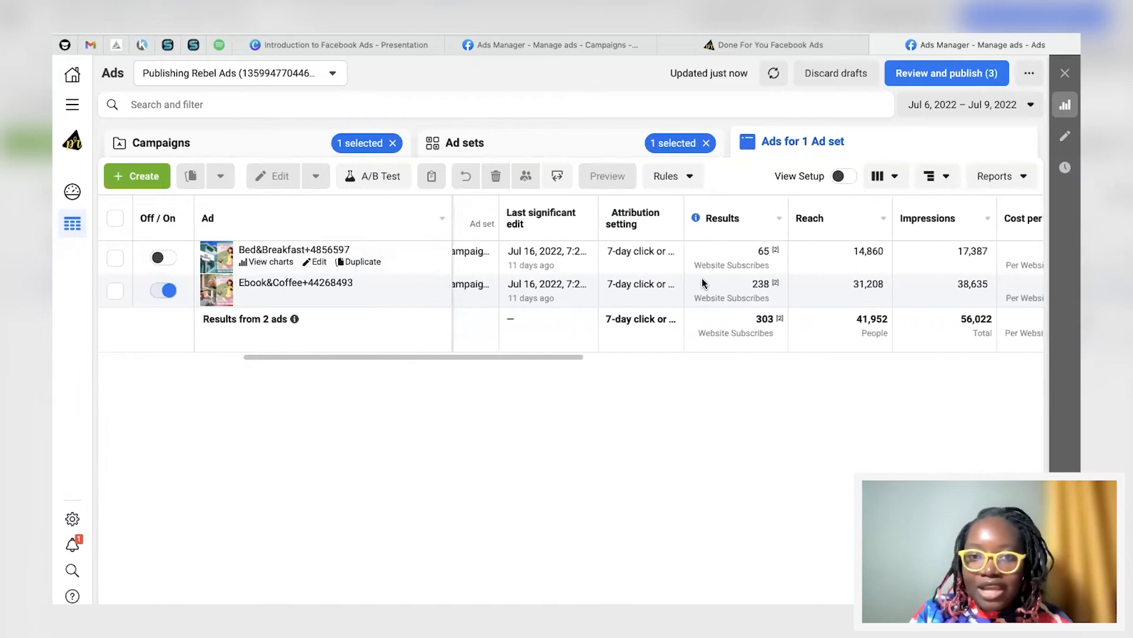
{"action": "scroll", "coordinate": [702, 283], "scroll_direction": "right", "scroll_amount": 15}
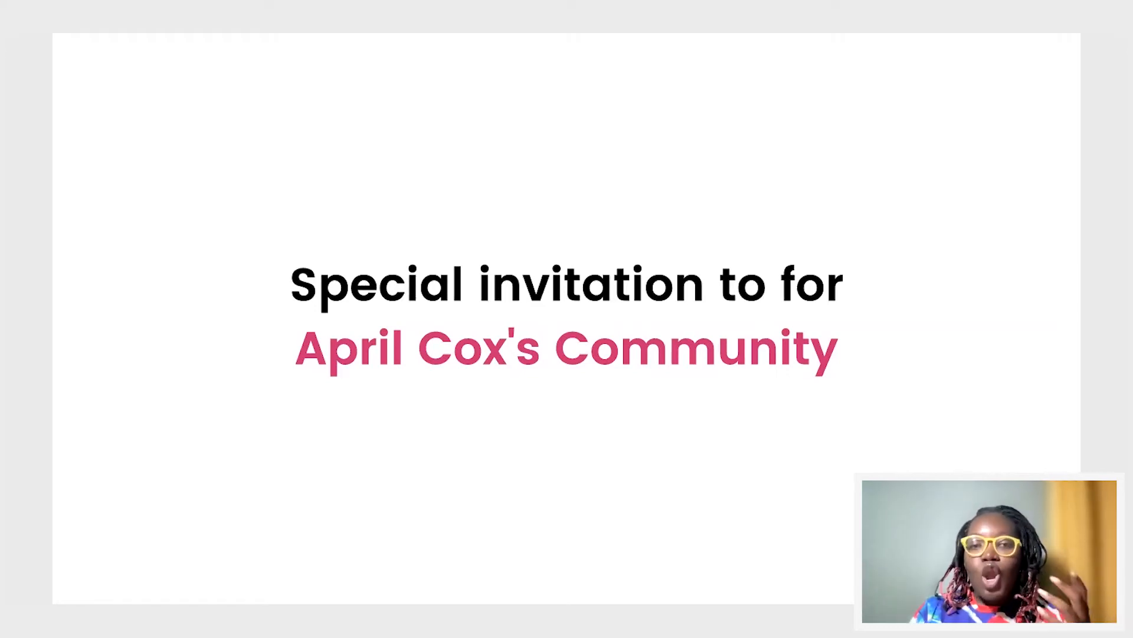
{"action": "key", "text": "Right"}
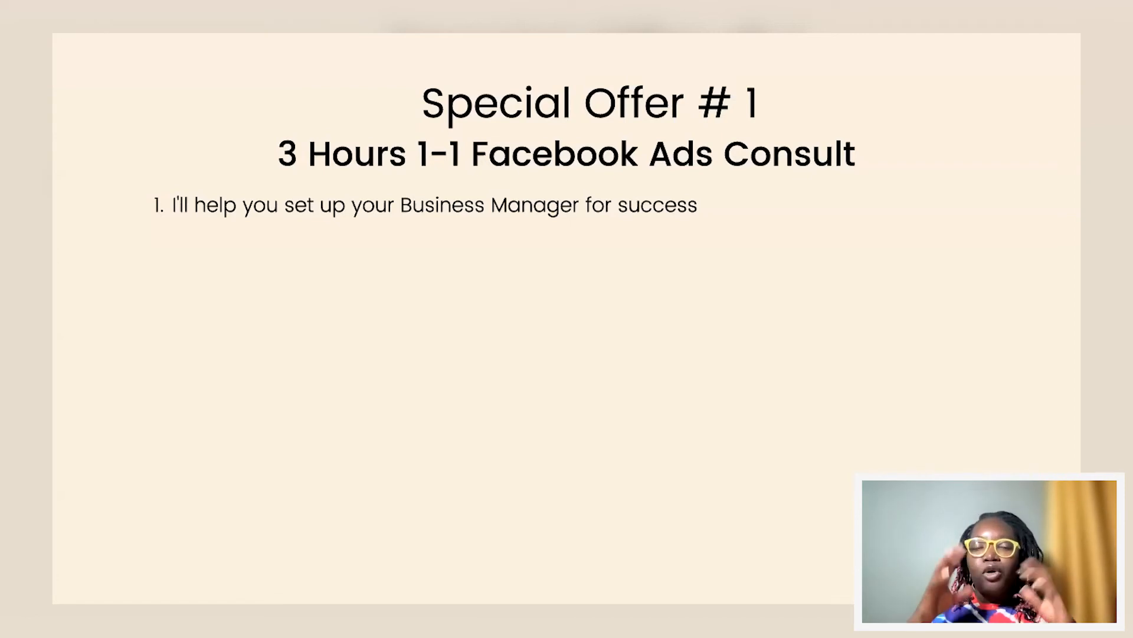